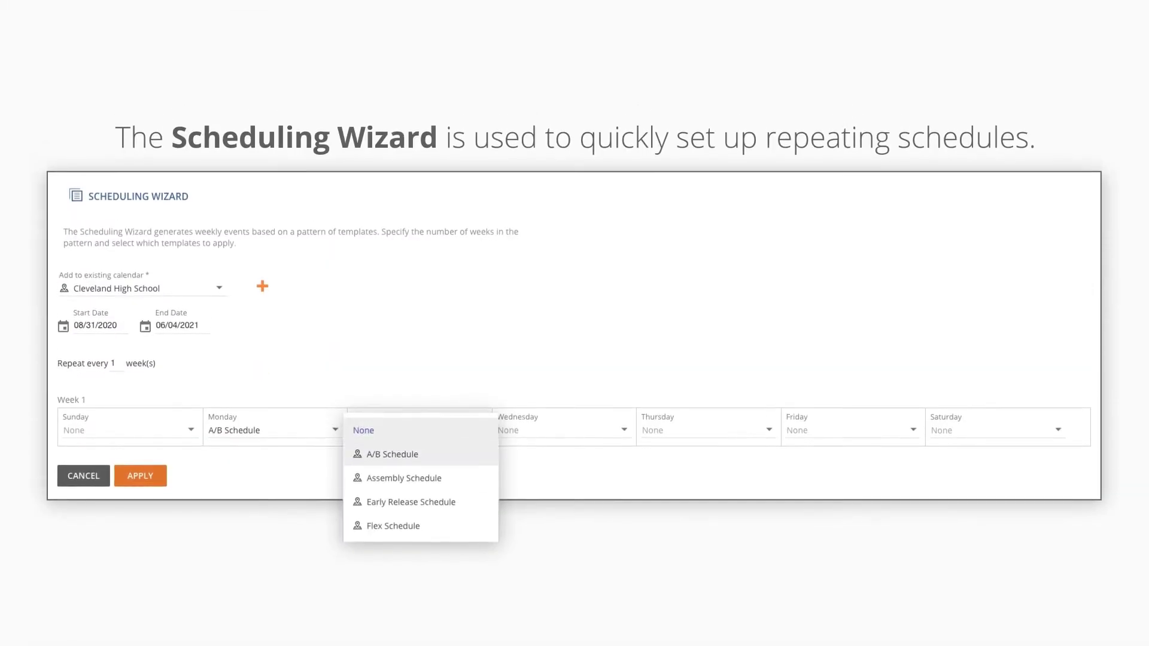
# Step: Assign the A/B Schedule template to Tuesday, Wednesday and Thursday in the weekly pattern
pyautogui.click(391, 440)
pyautogui.click(562, 415)
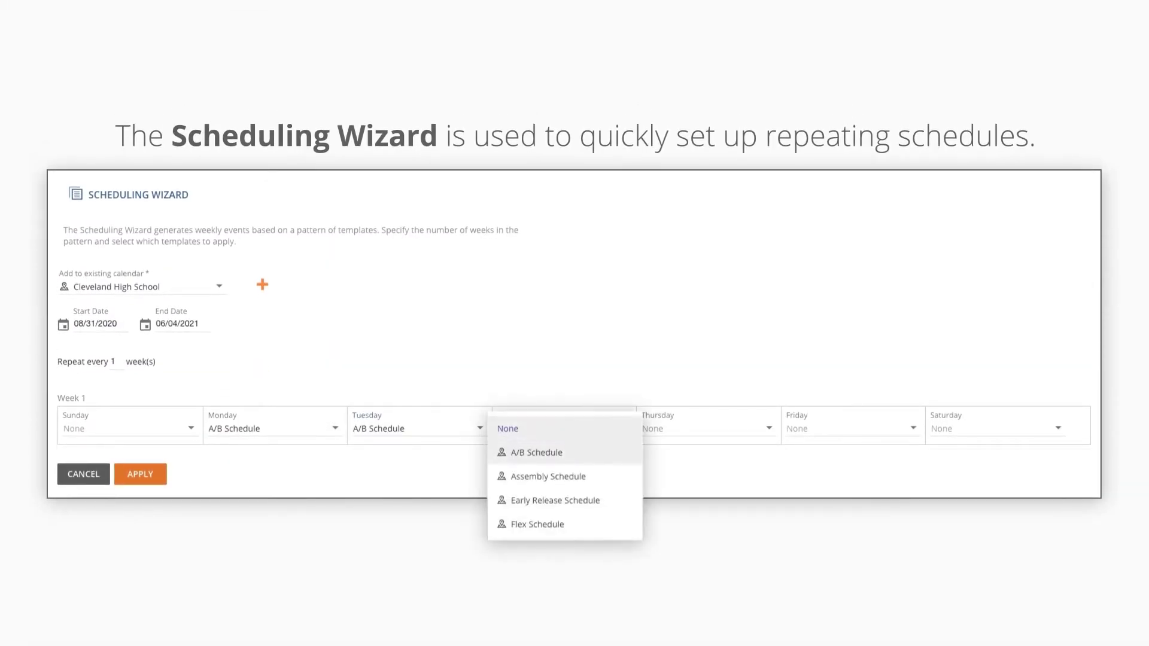
pyautogui.click(536, 453)
pyautogui.click(706, 428)
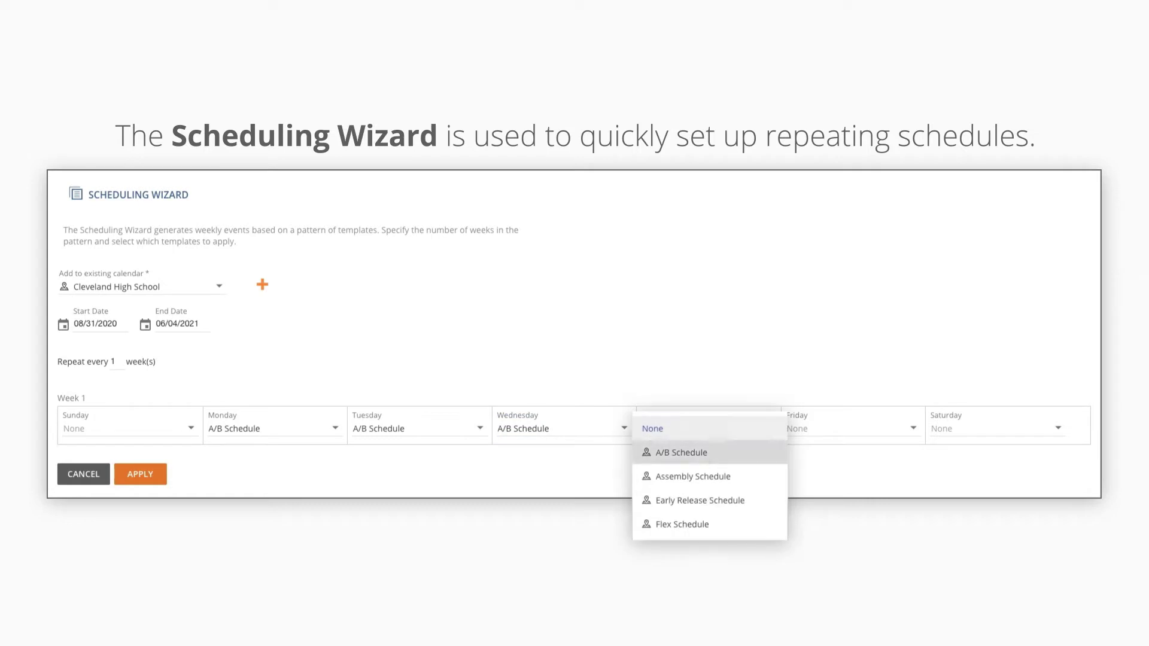
pyautogui.click(681, 453)
pyautogui.click(849, 429)
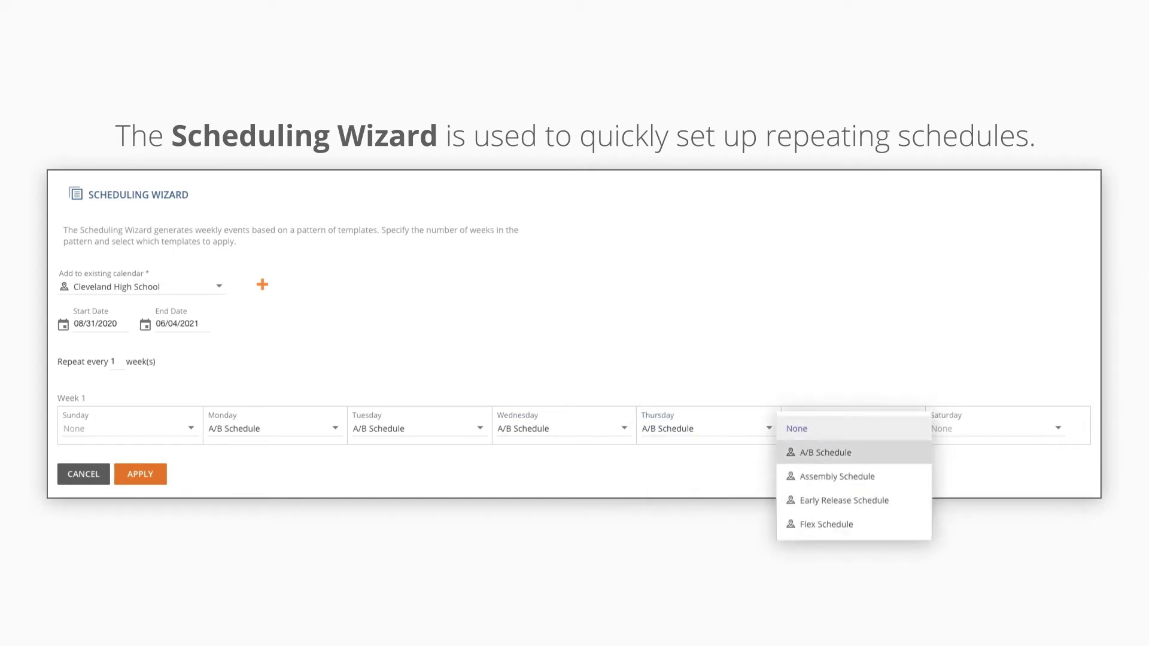
# Step: Give Friday the A/B Schedule, then replace October 8's events with the Assembly Schedule template
pyautogui.click(825, 452)
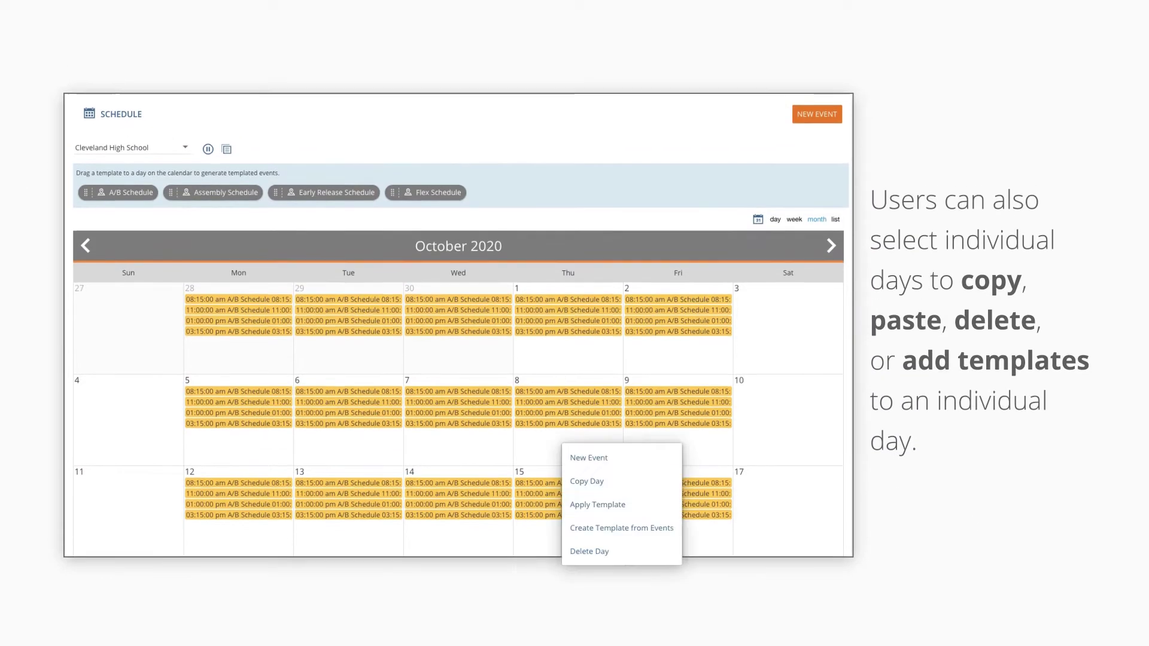
pyautogui.click(589, 551)
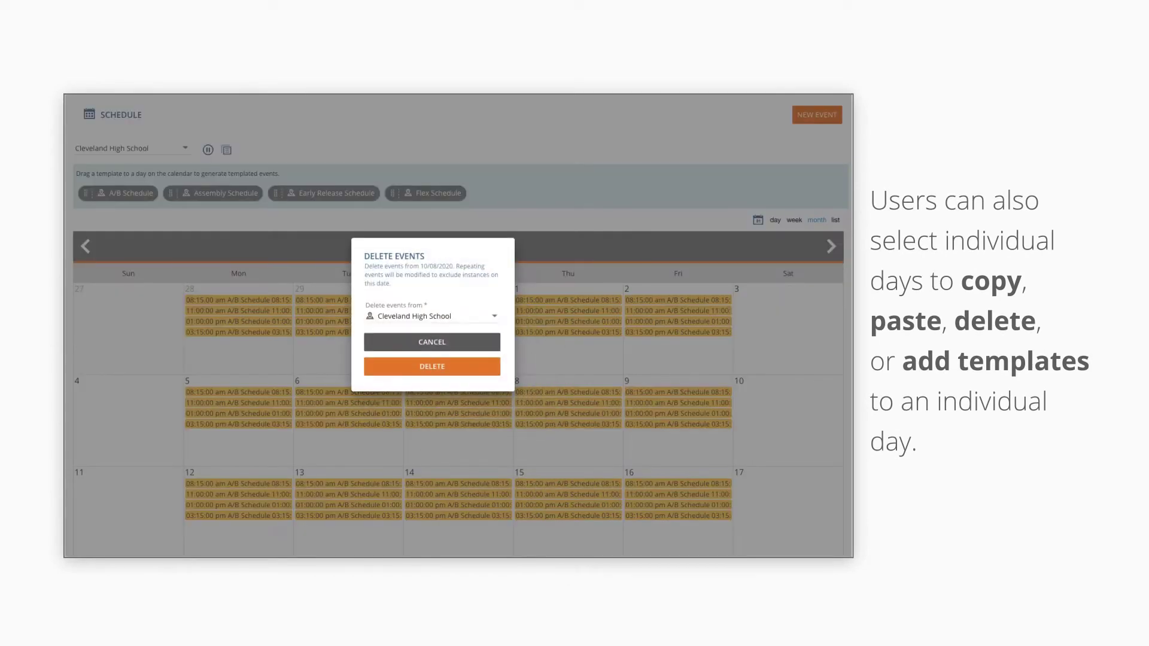
pyautogui.press('Return')
pyautogui.press('Return')
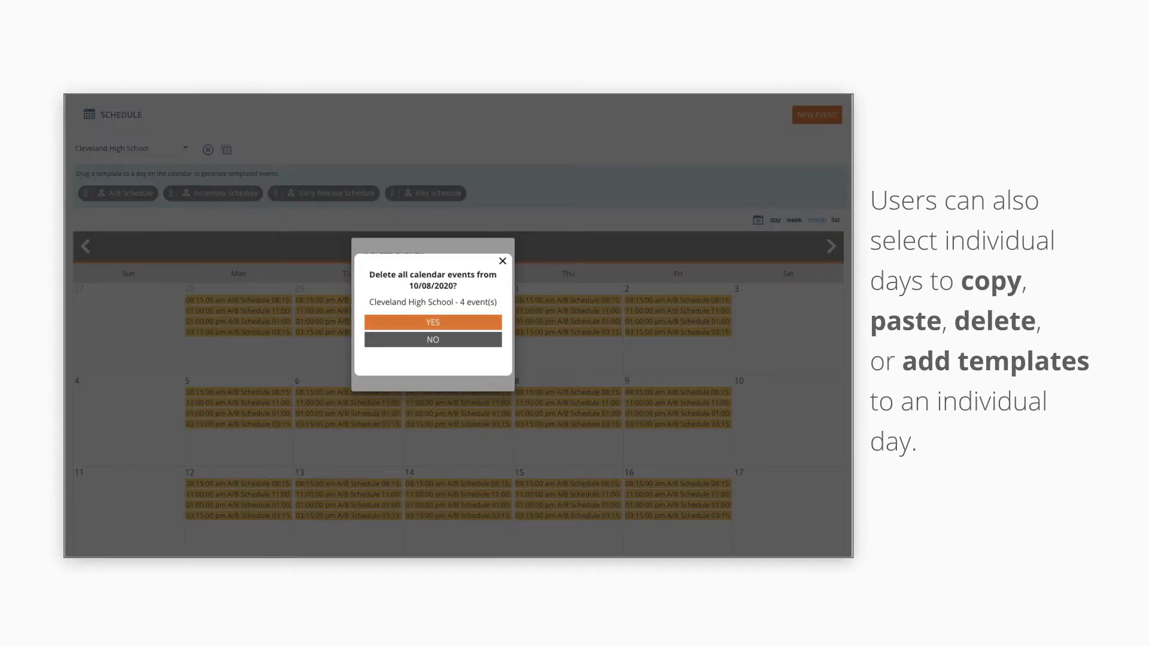
pyautogui.moveTo(213, 193); pyautogui.dragTo(535, 413)
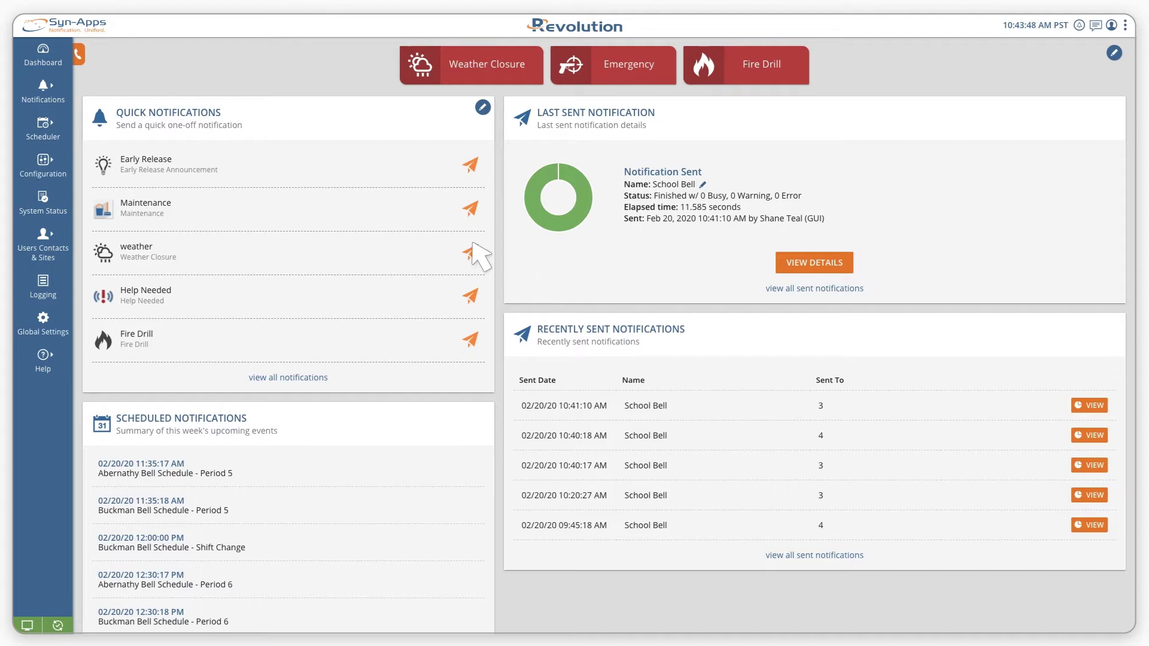
# Step: Go to Scheduler > Templates to show the empty day templates list
pyautogui.click(48, 131)
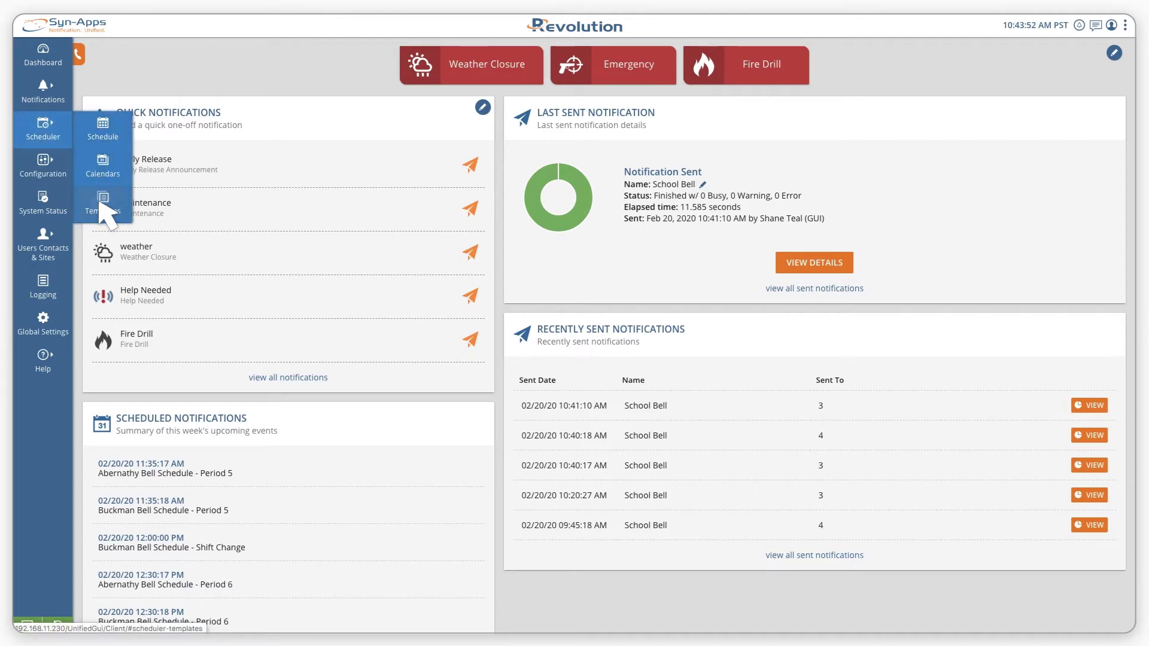
pyautogui.click(101, 197)
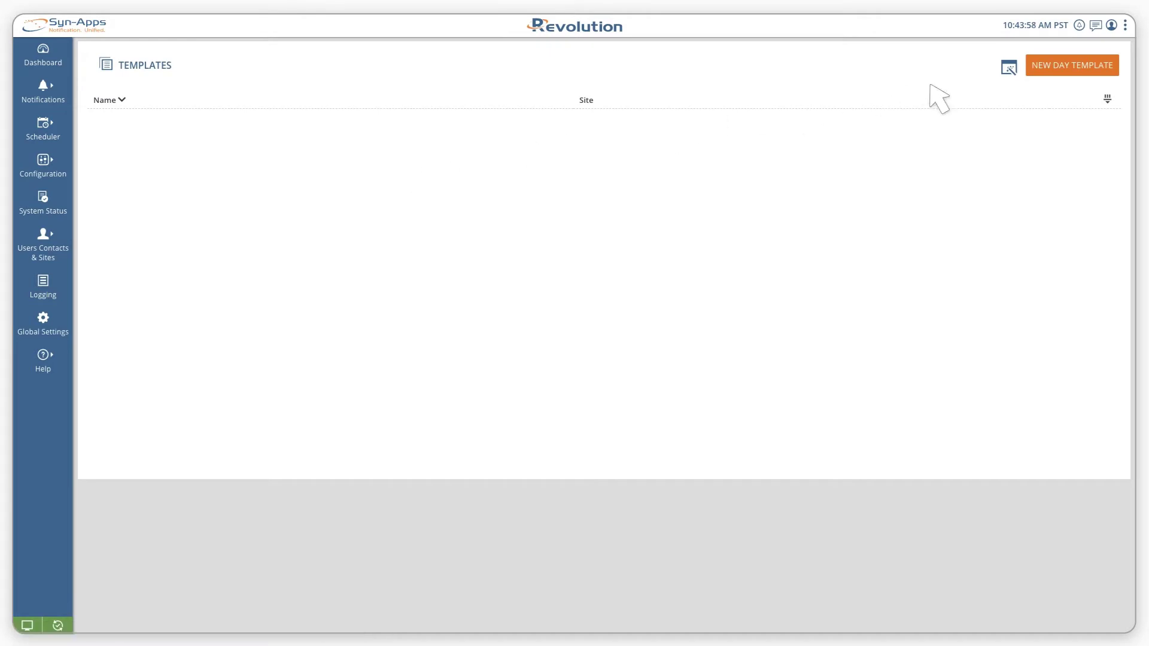
# Step: Create a new day template named 'A/B Schedule' limited to the Cleveland High School site
pyautogui.click(1065, 69)
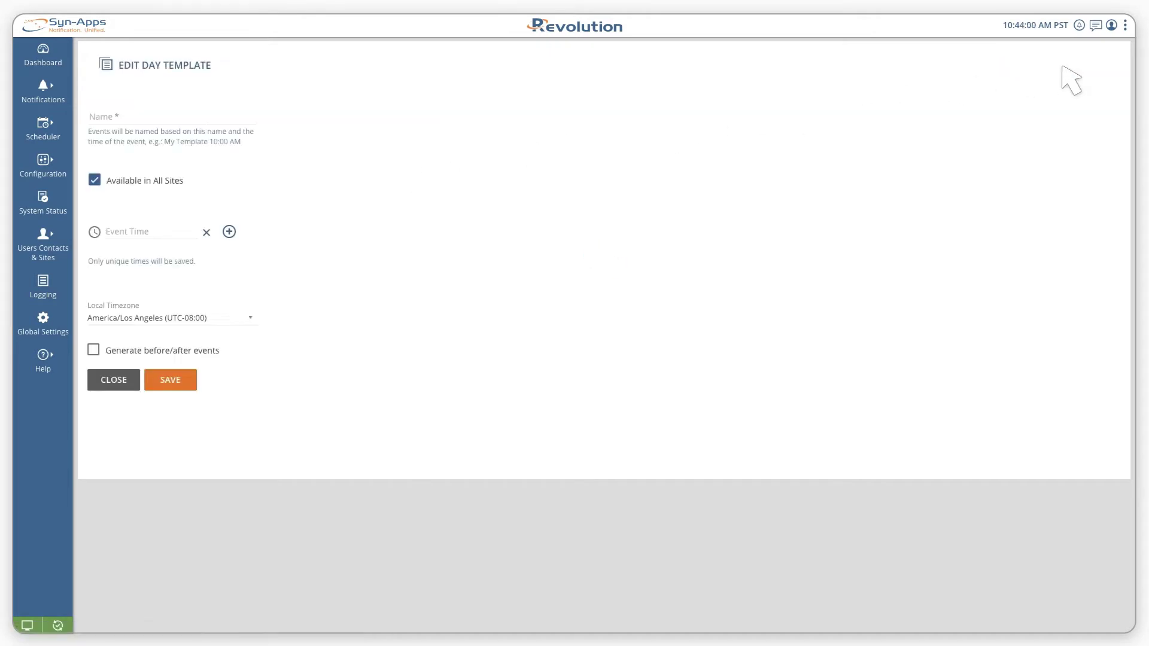
pyautogui.click(219, 117)
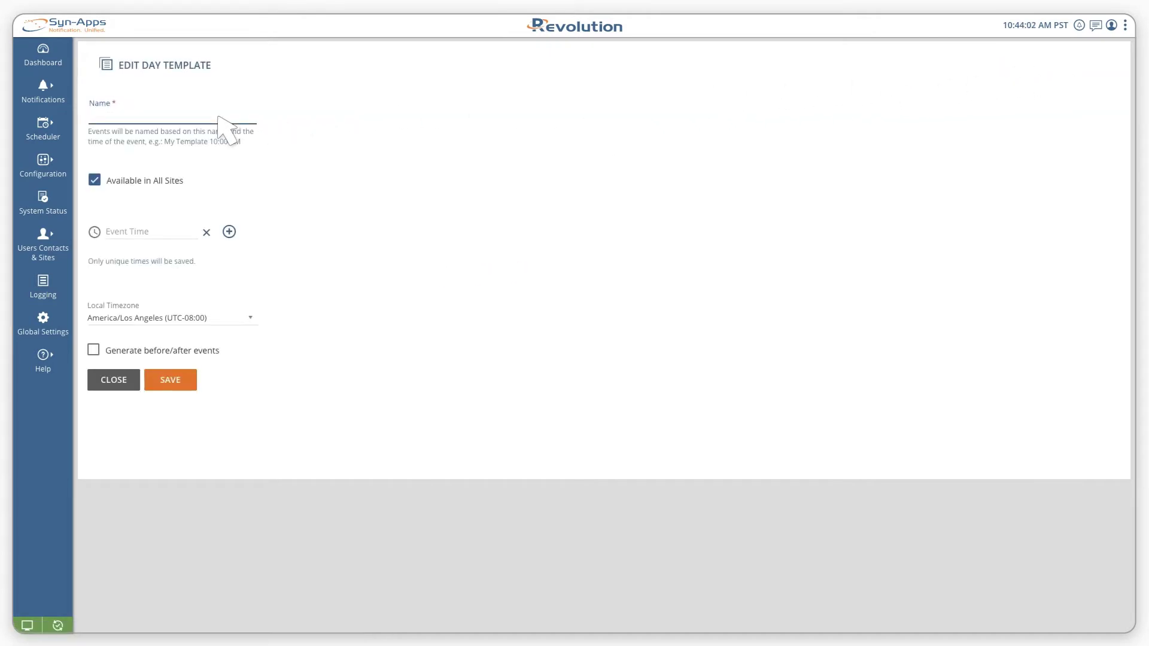
pyautogui.write('A/B Schedule')
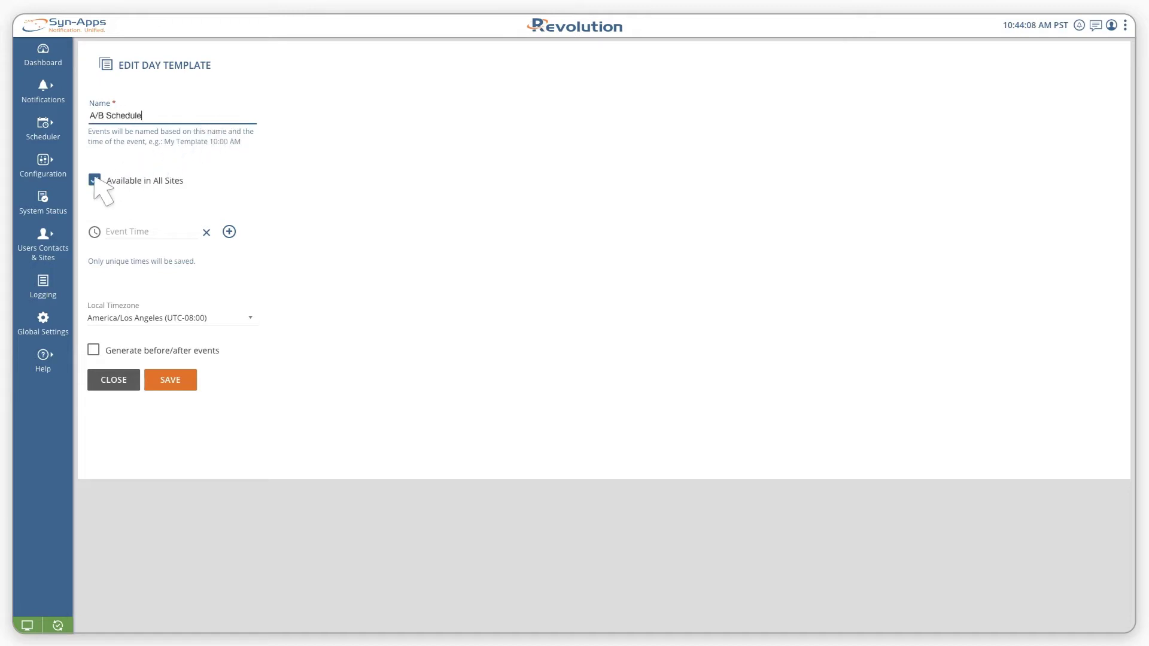
pyautogui.click(94, 180)
pyautogui.click(227, 211)
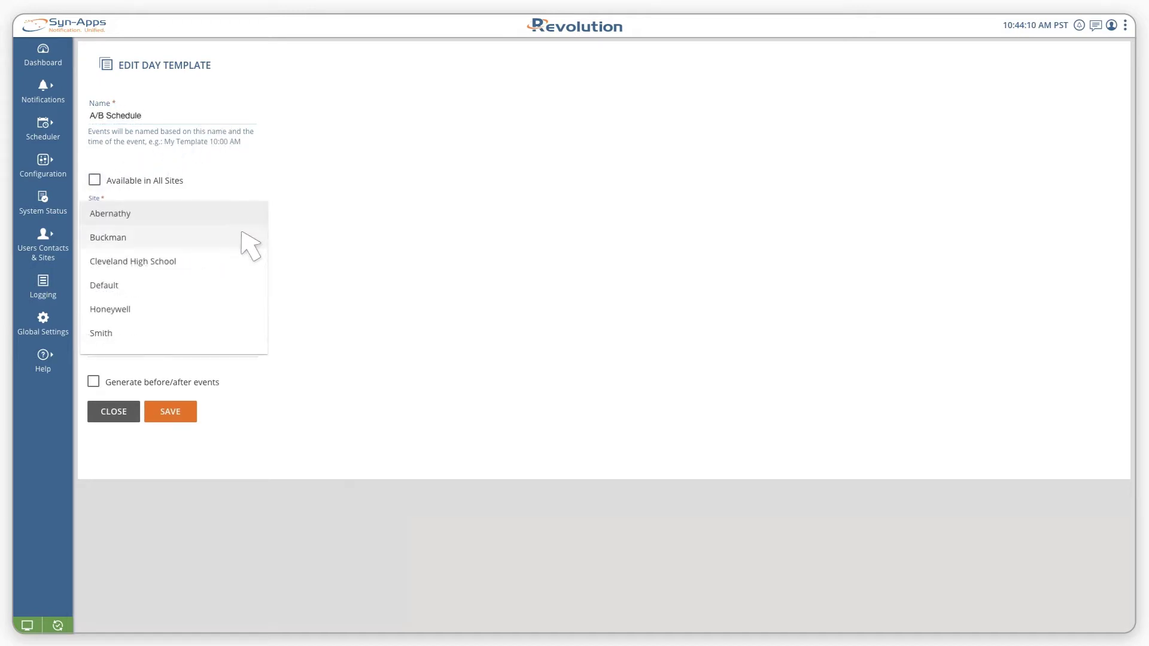
pyautogui.click(240, 261)
# Step: Add the event times 8:15 and 11:00 to the A/B Schedule template
pyautogui.click(170, 264)
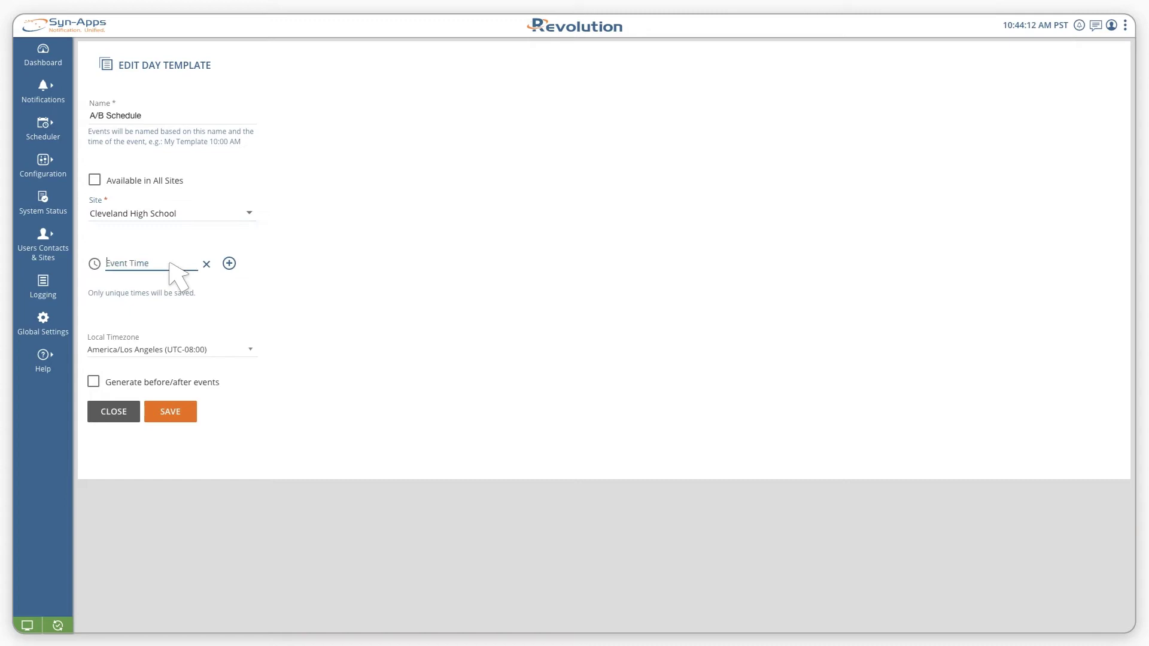
pyautogui.write('8:15:00 am')
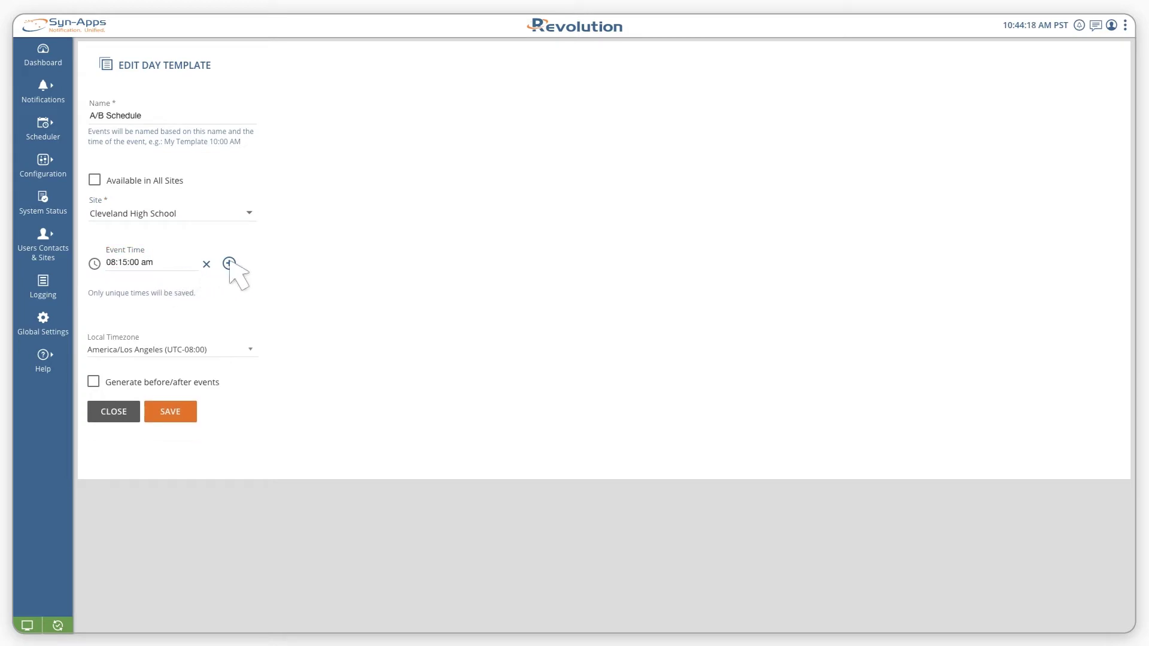
pyautogui.click(229, 263)
pyautogui.write('11:00:00 am')
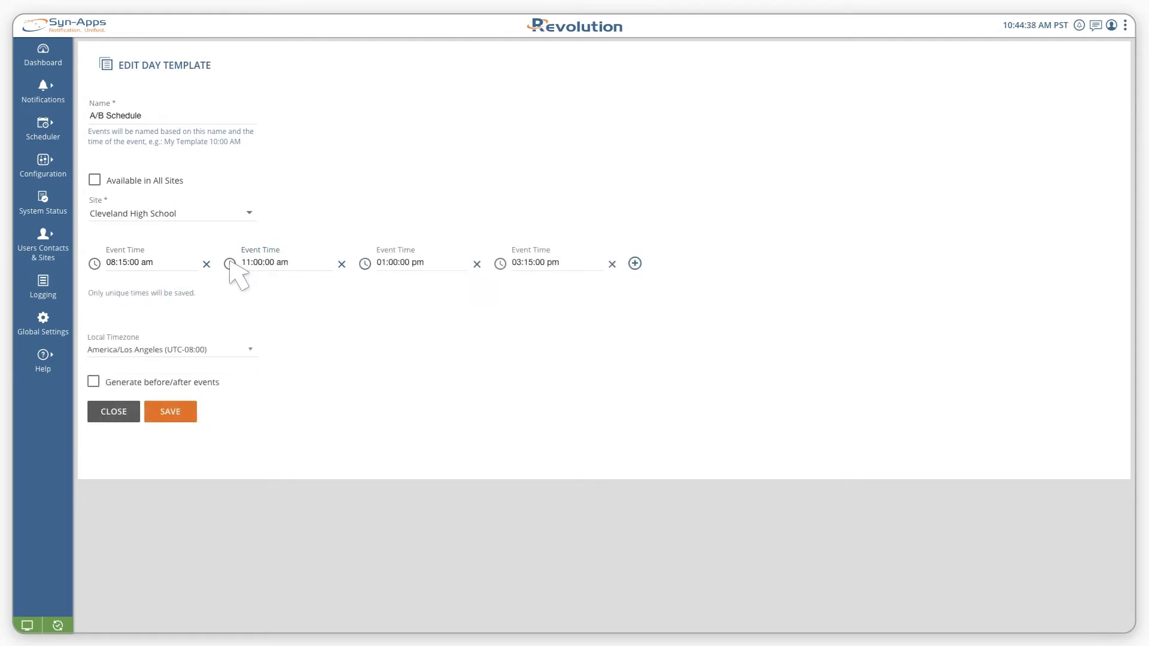
# Step: Save the A/B Schedule day template and bring up the Scheduling Wizard
pyautogui.click(171, 411)
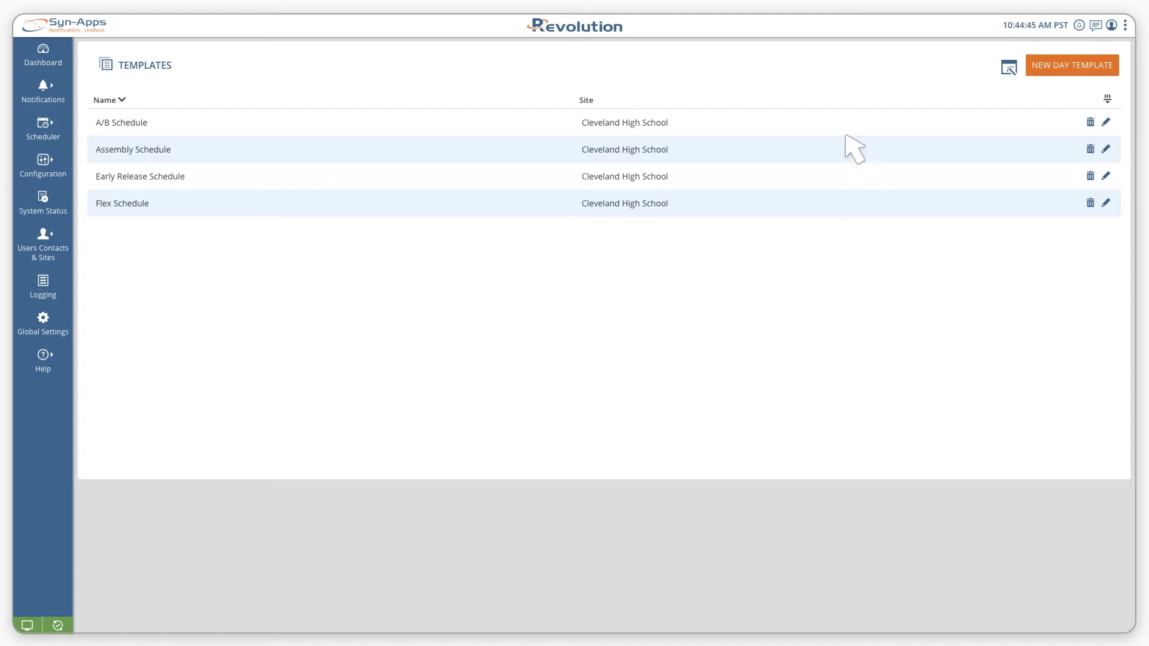
pyautogui.click(1009, 67)
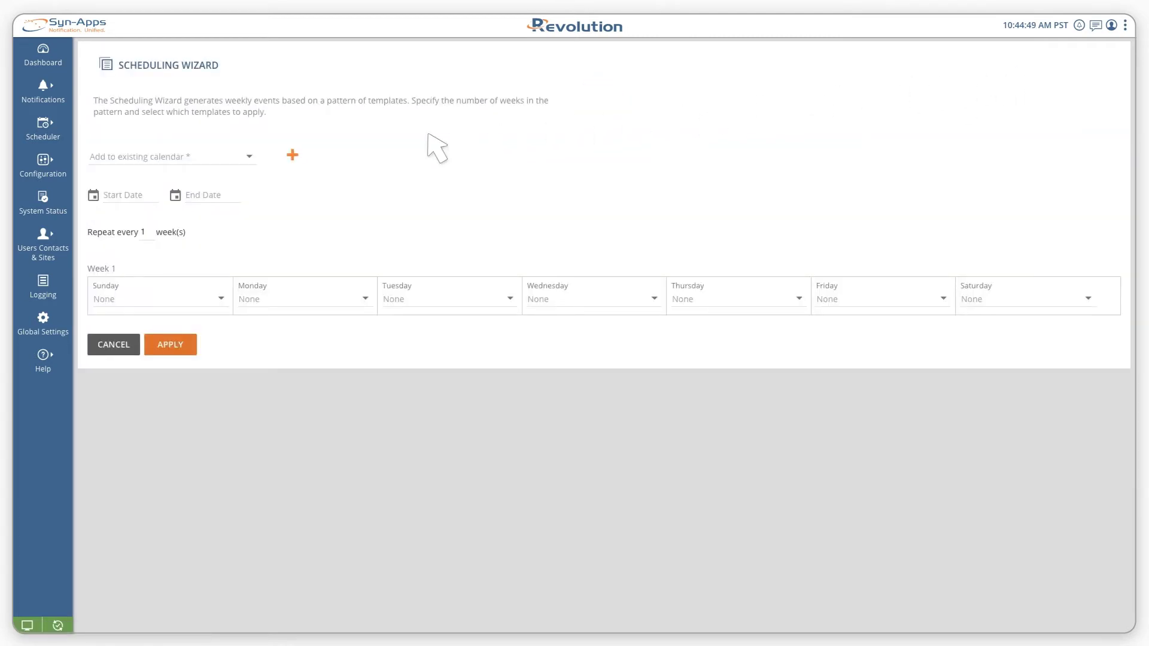
# Step: Target the Cleveland High School calendar for 08/31/2020 through 06/04/2021
pyautogui.click(248, 157)
pyautogui.scroll(-1, 240, 176)
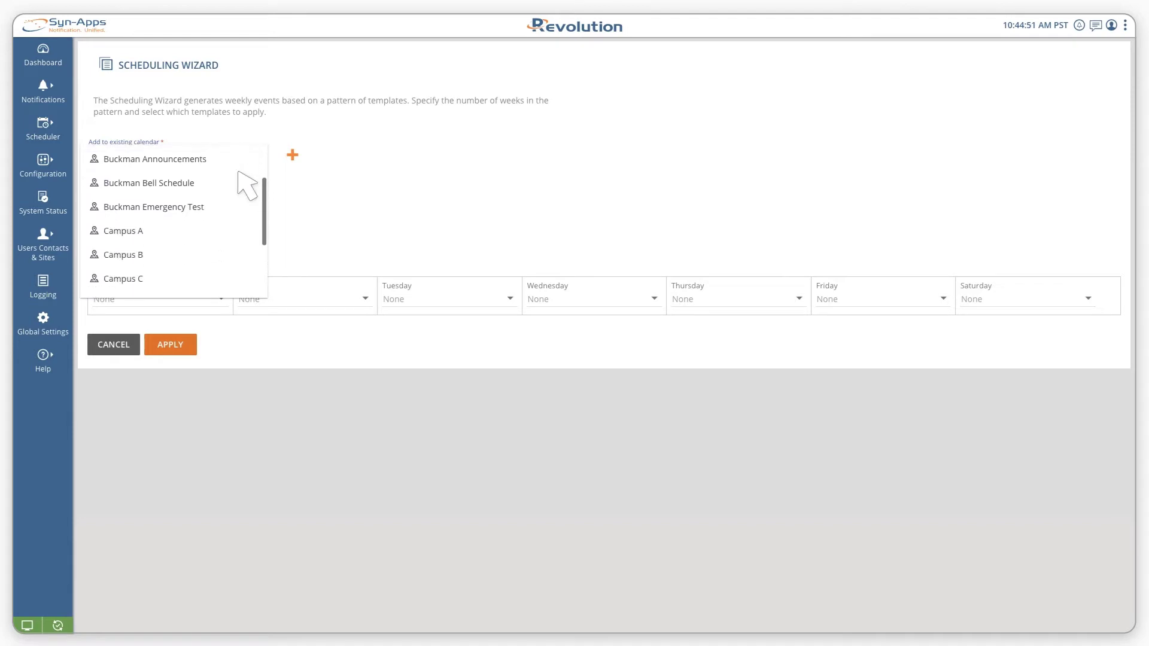
pyautogui.scroll(-1, 239, 179)
pyautogui.click(237, 231)
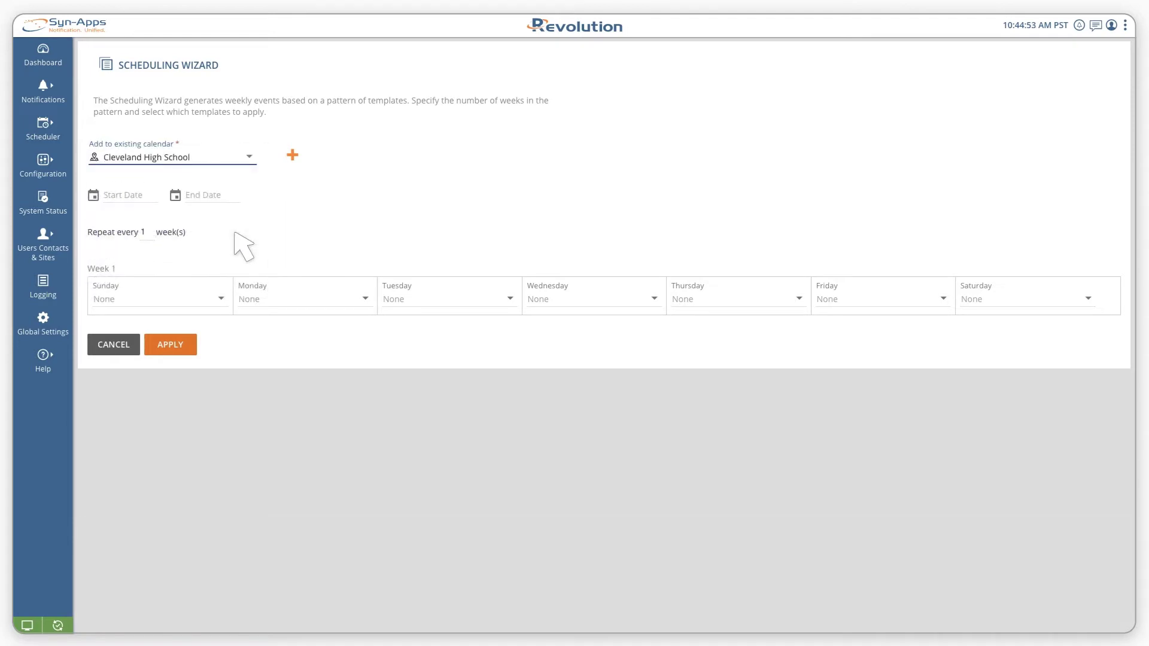
pyautogui.click(93, 196)
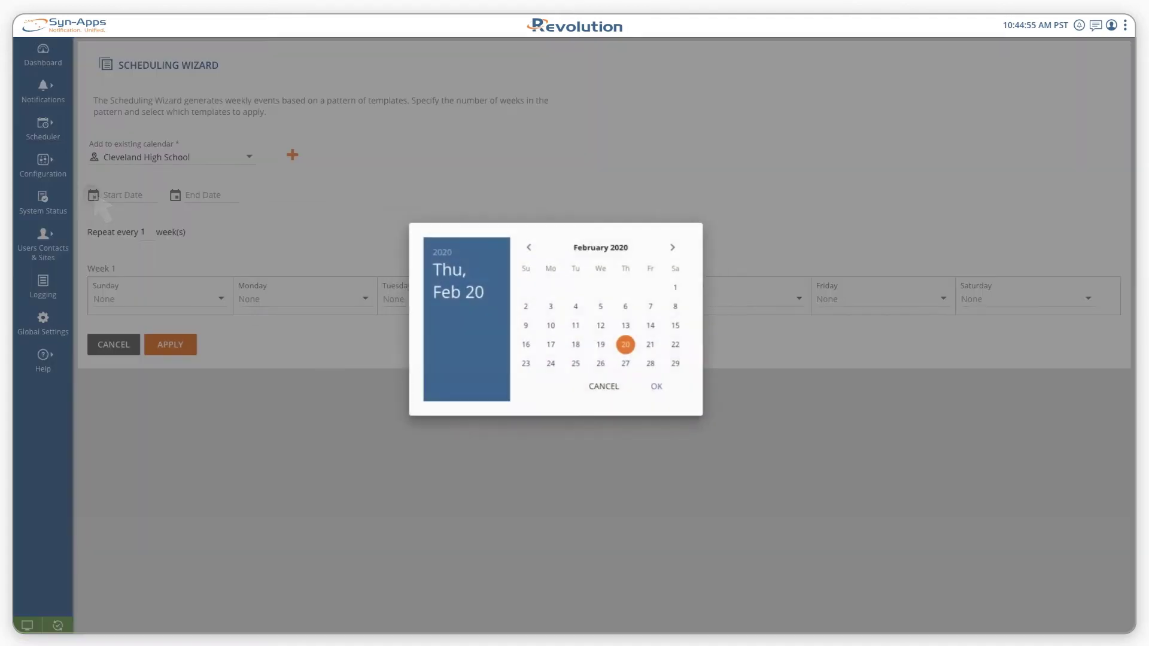
pyautogui.click(692, 250)
pyautogui.click(692, 251)
pyautogui.click(692, 251)
pyautogui.click(692, 250)
pyautogui.click(692, 251)
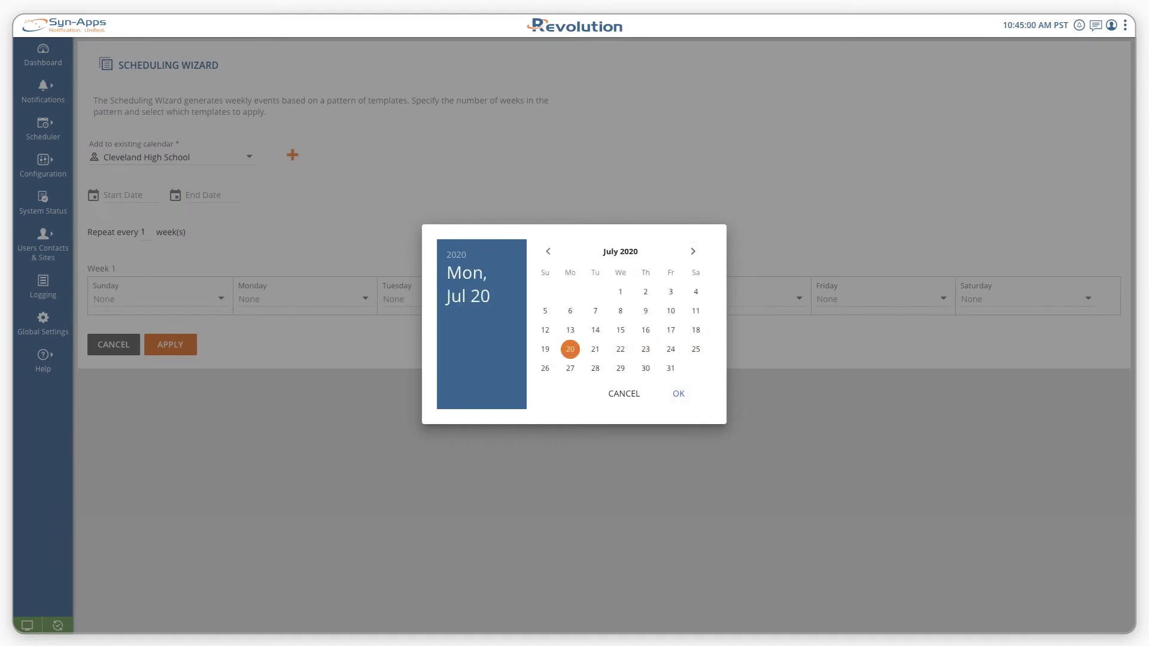
pyautogui.click(692, 251)
pyautogui.click(570, 377)
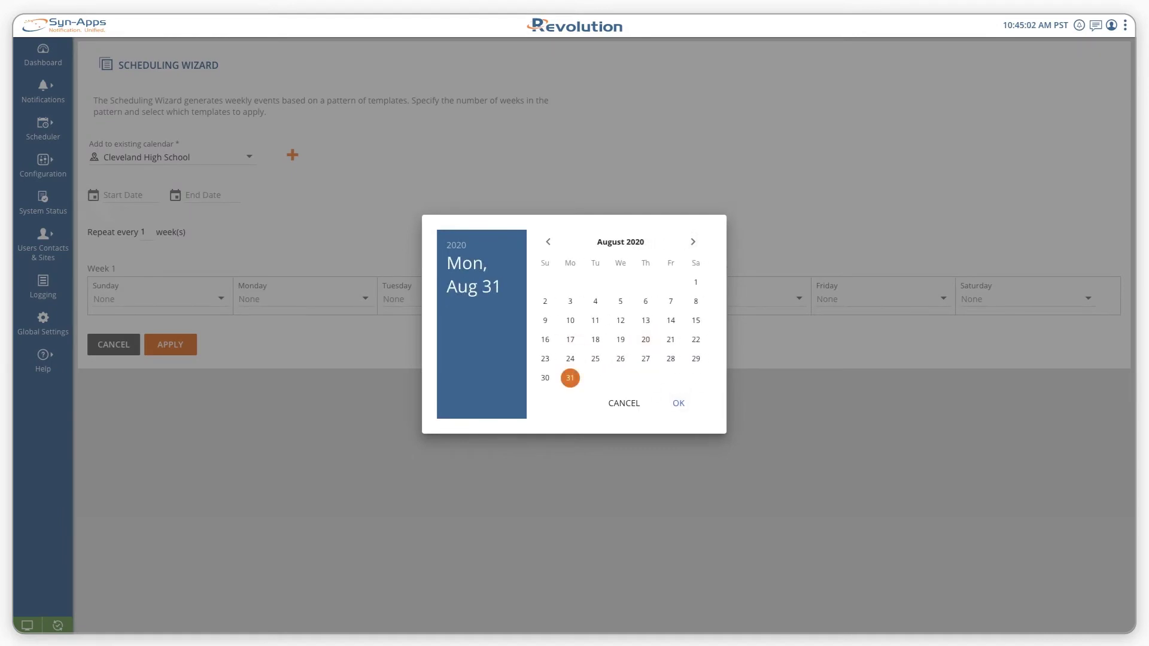
pyautogui.press('Return')
pyautogui.click(180, 198)
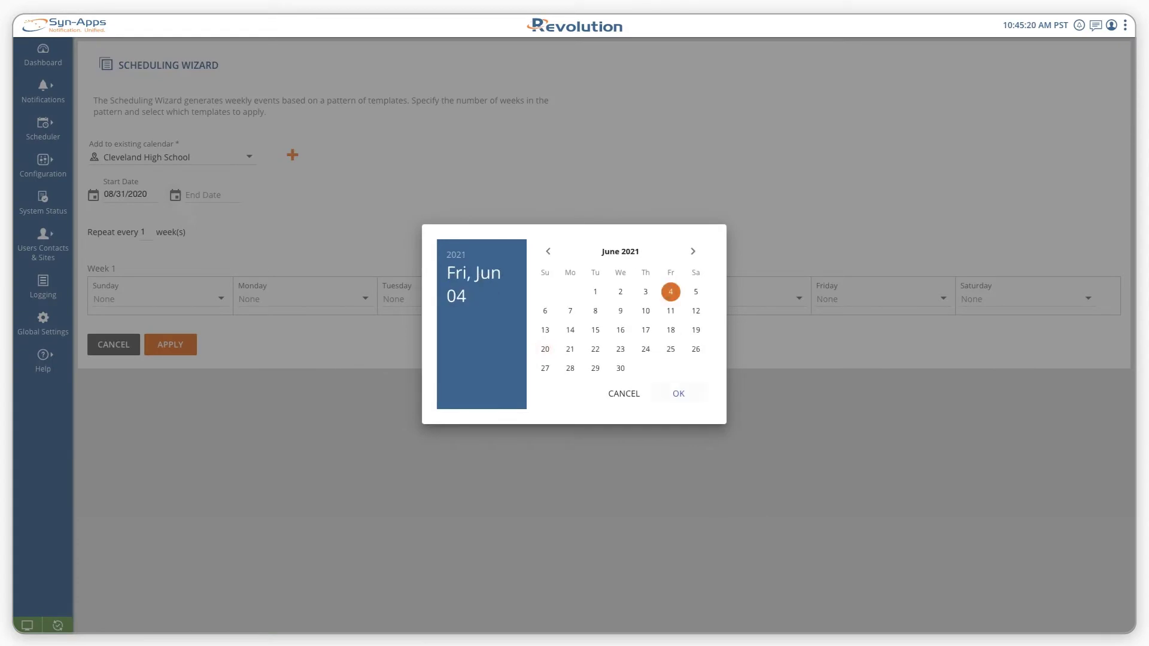
pyautogui.click(179, 200)
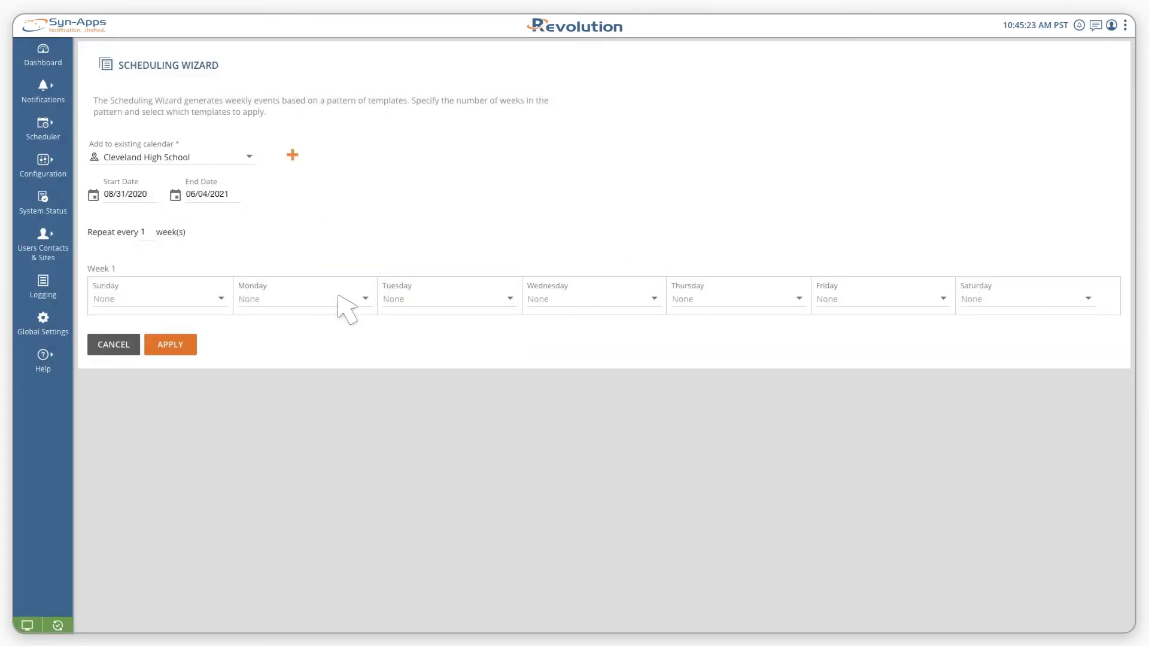
# Step: Assign the A/B Schedule template to Monday, Tuesday, Wednesday, Thursday and Friday
pyautogui.click(345, 325)
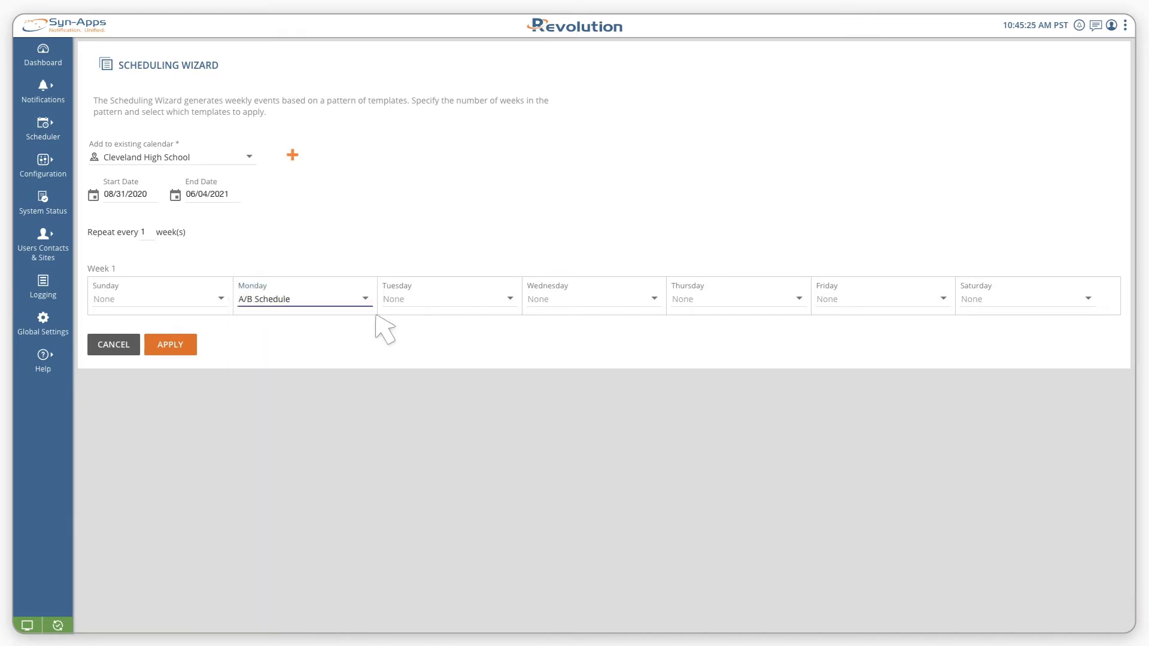
pyautogui.click(443, 299)
pyautogui.click(451, 325)
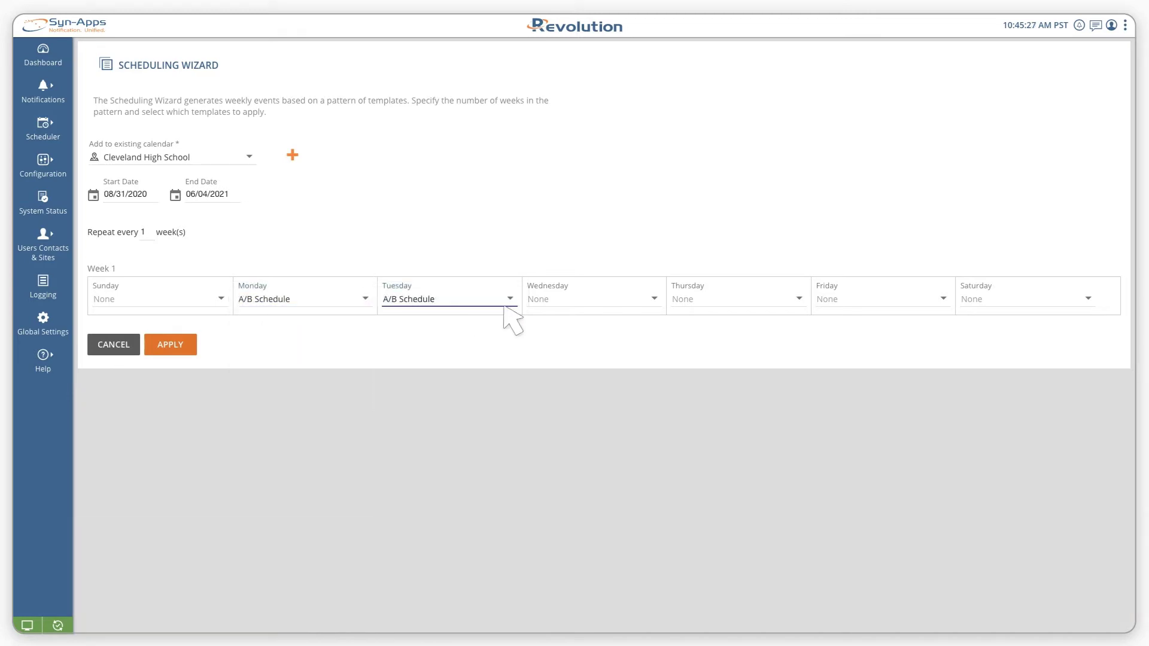
pyautogui.click(557, 303)
pyautogui.click(564, 325)
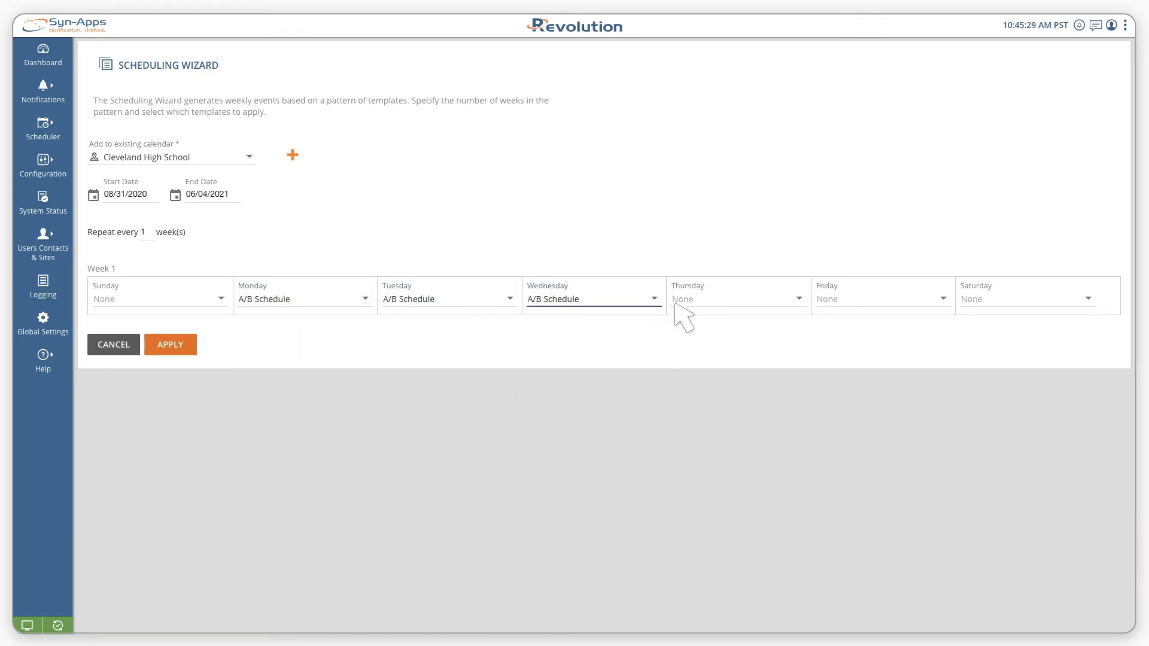
pyautogui.click(704, 308)
pyautogui.click(708, 324)
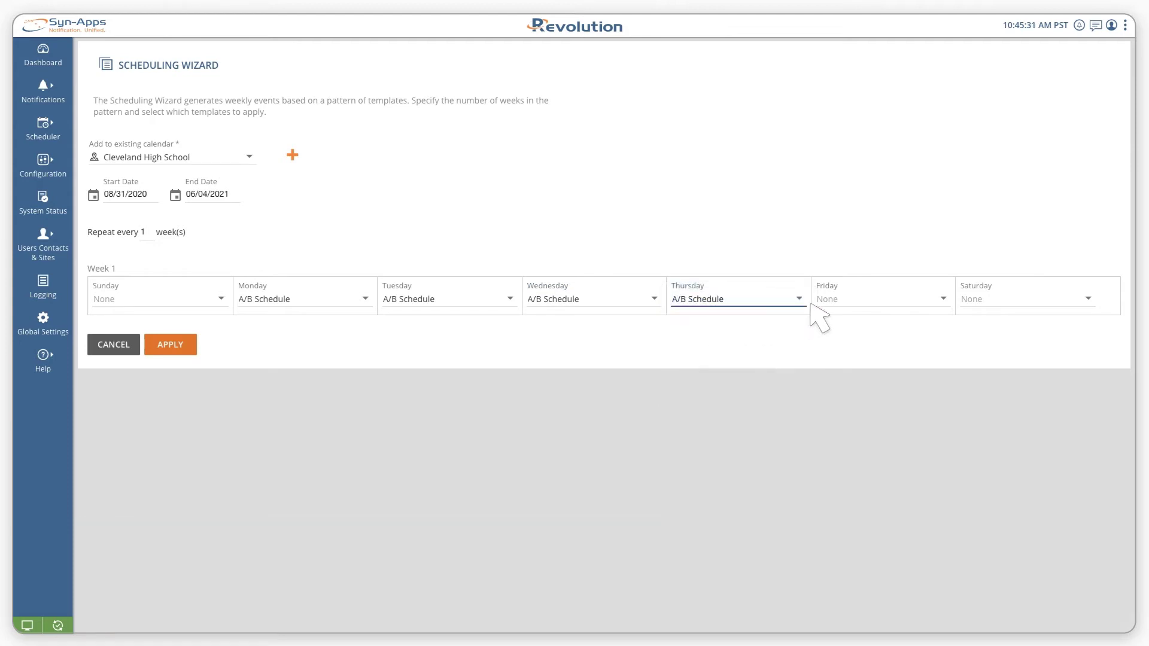
pyautogui.click(815, 312)
pyautogui.click(847, 323)
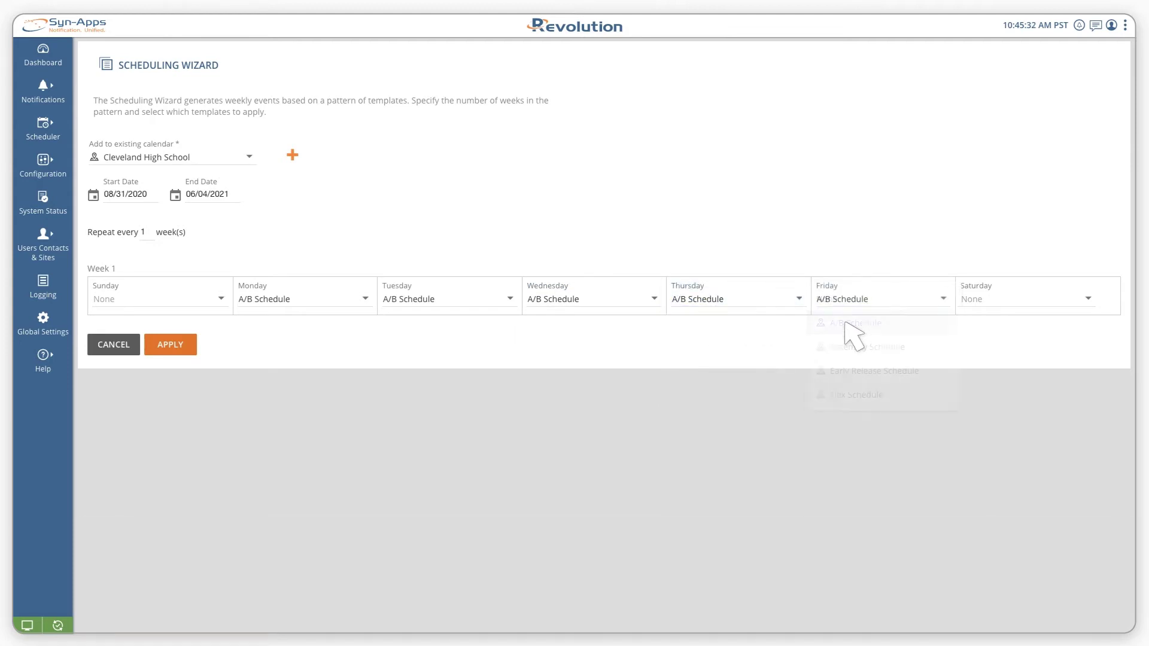
# Step: Apply the weekly pattern and advance the calendar through October to November 2020
pyautogui.click(180, 346)
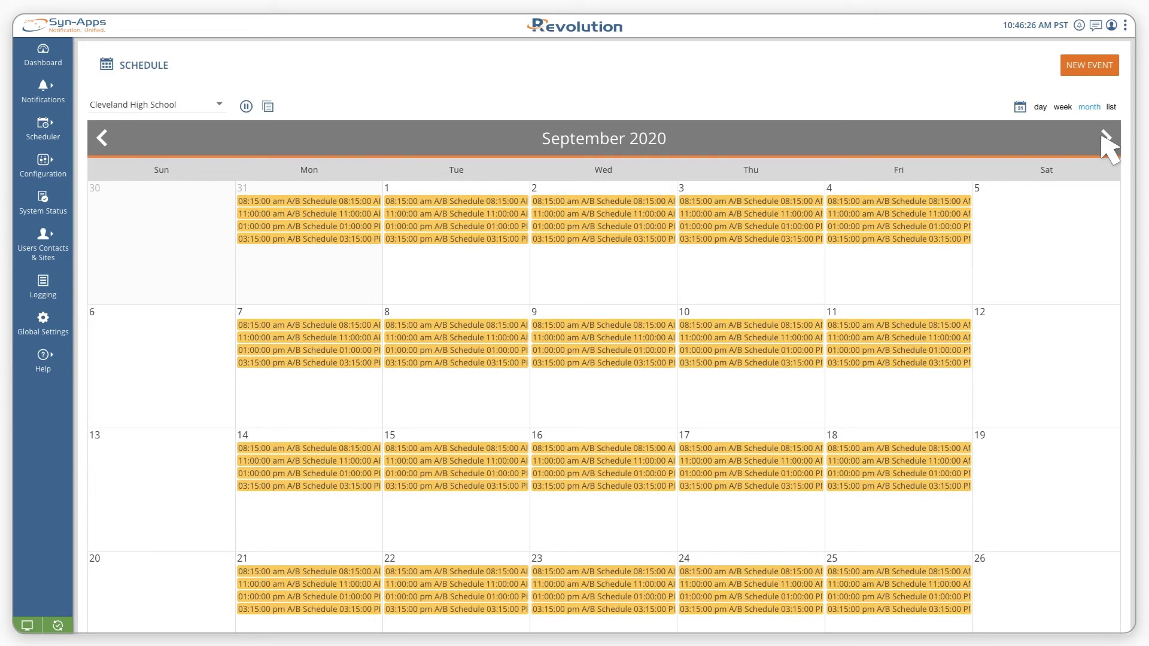
pyautogui.click(1106, 139)
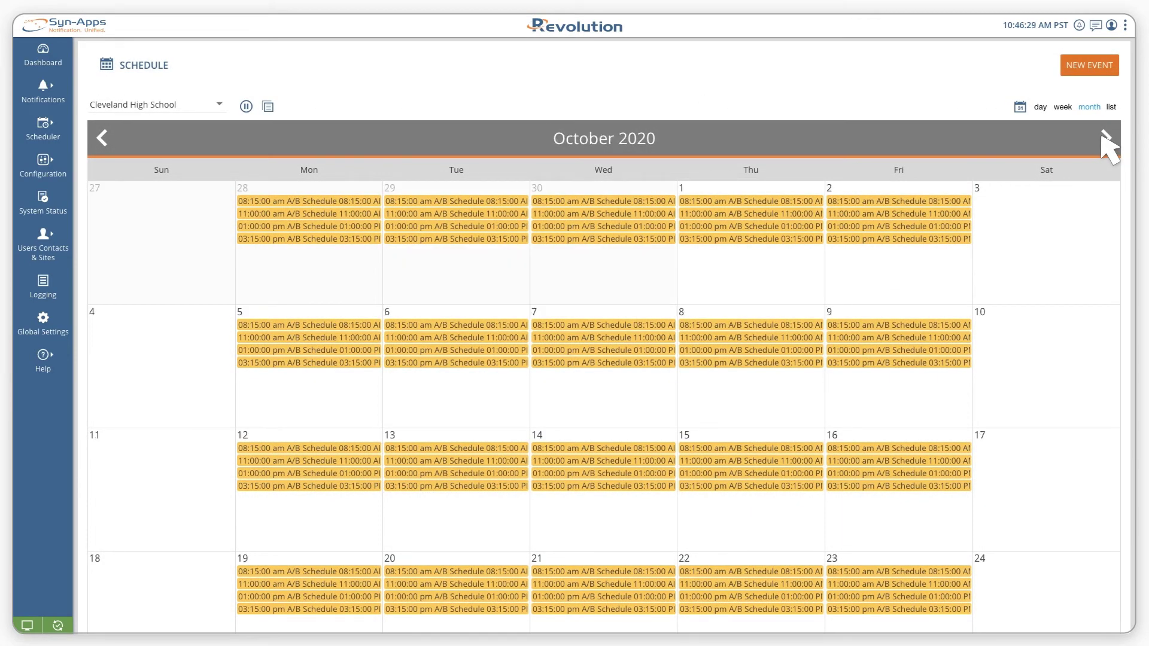
pyautogui.click(1106, 138)
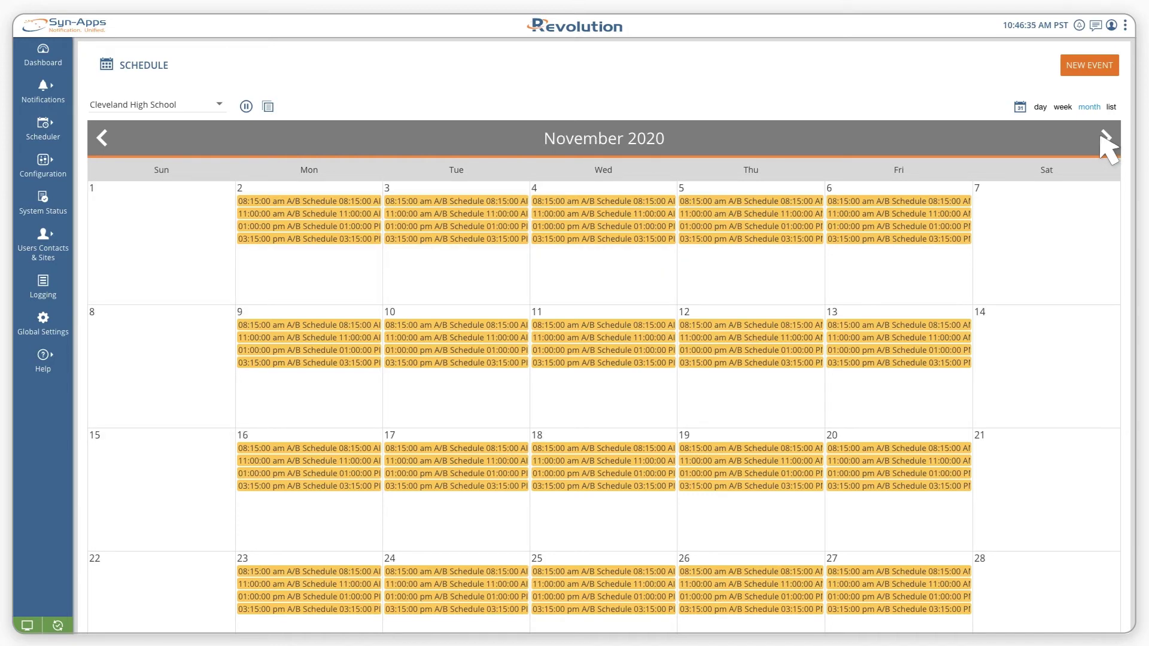
pyautogui.click(41, 125)
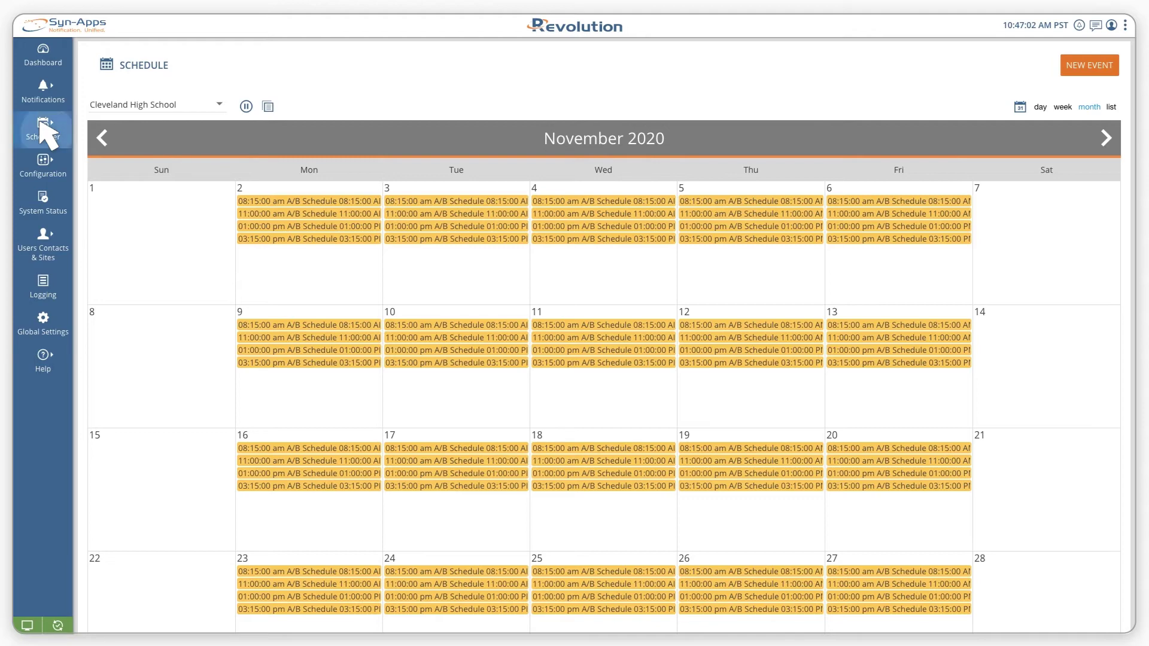
pyautogui.click(100, 163)
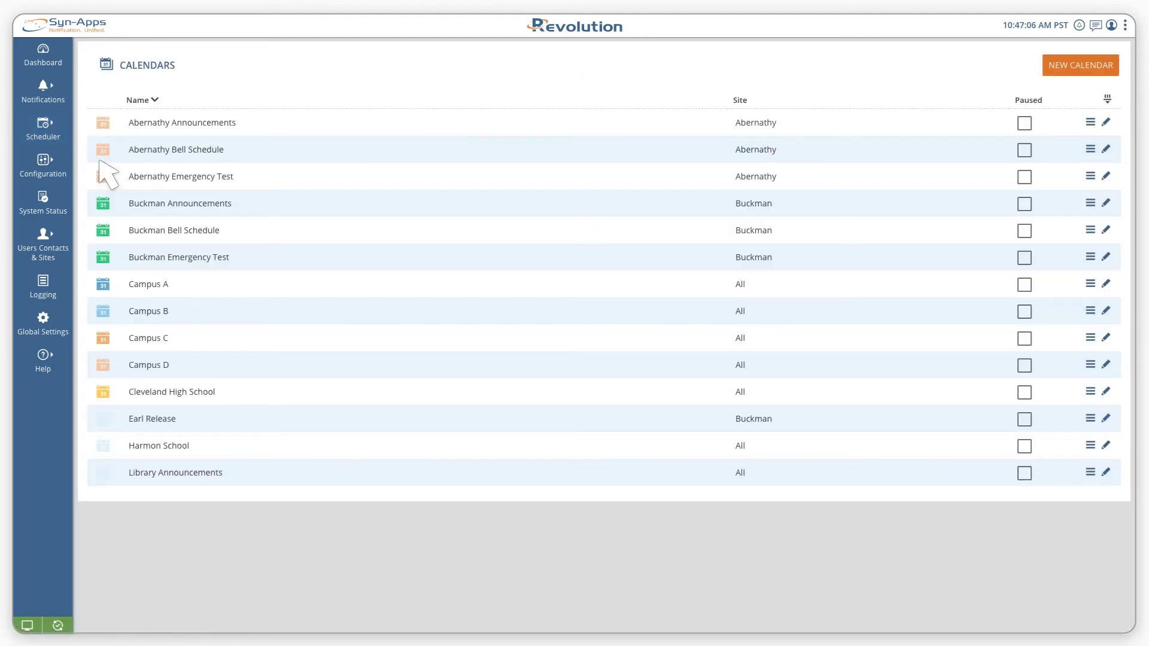
pyautogui.click(1106, 392)
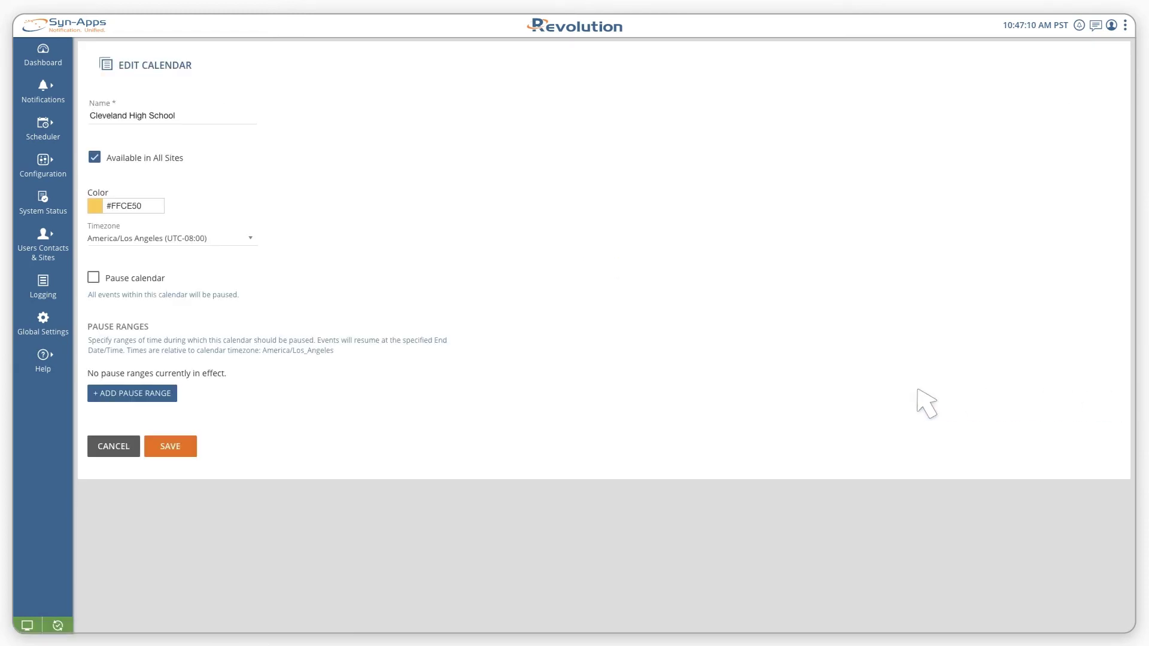
pyautogui.click(138, 394)
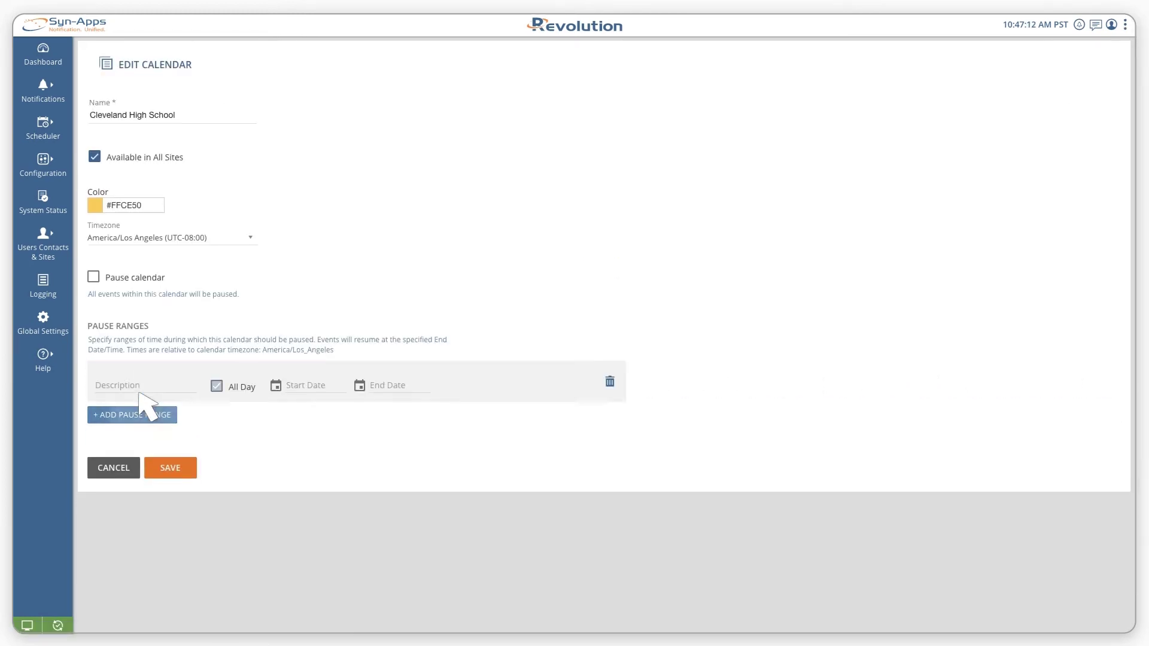
pyautogui.click(170, 384)
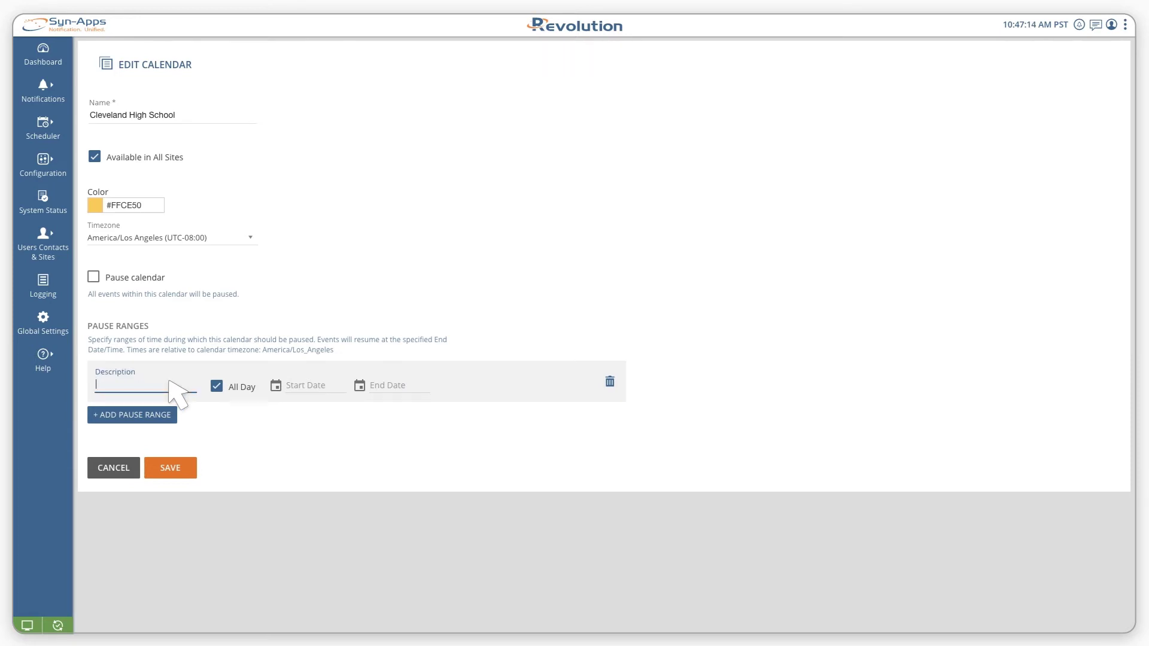
pyautogui.write('Thanksgiving')
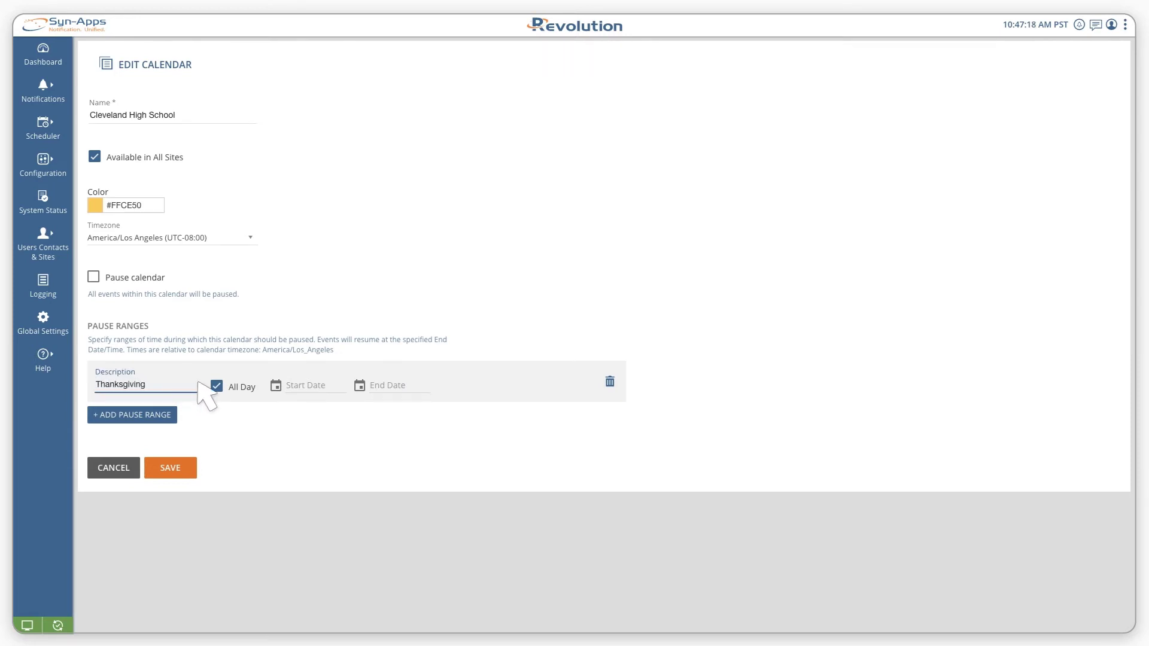
pyautogui.click(279, 387)
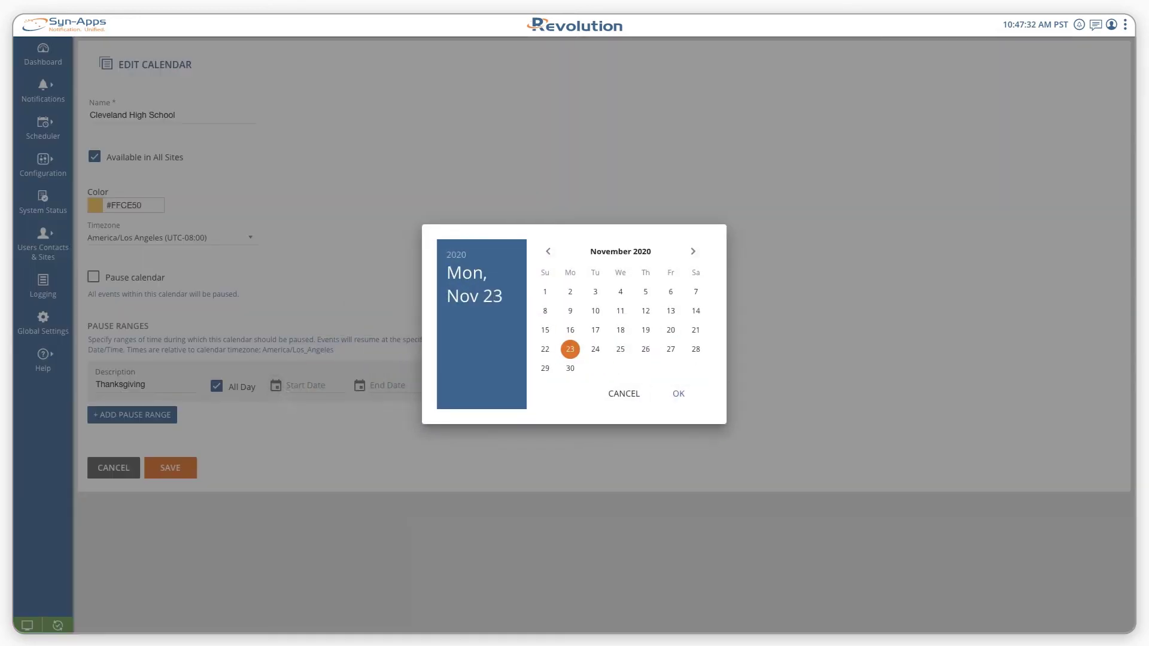
pyautogui.click(678, 393)
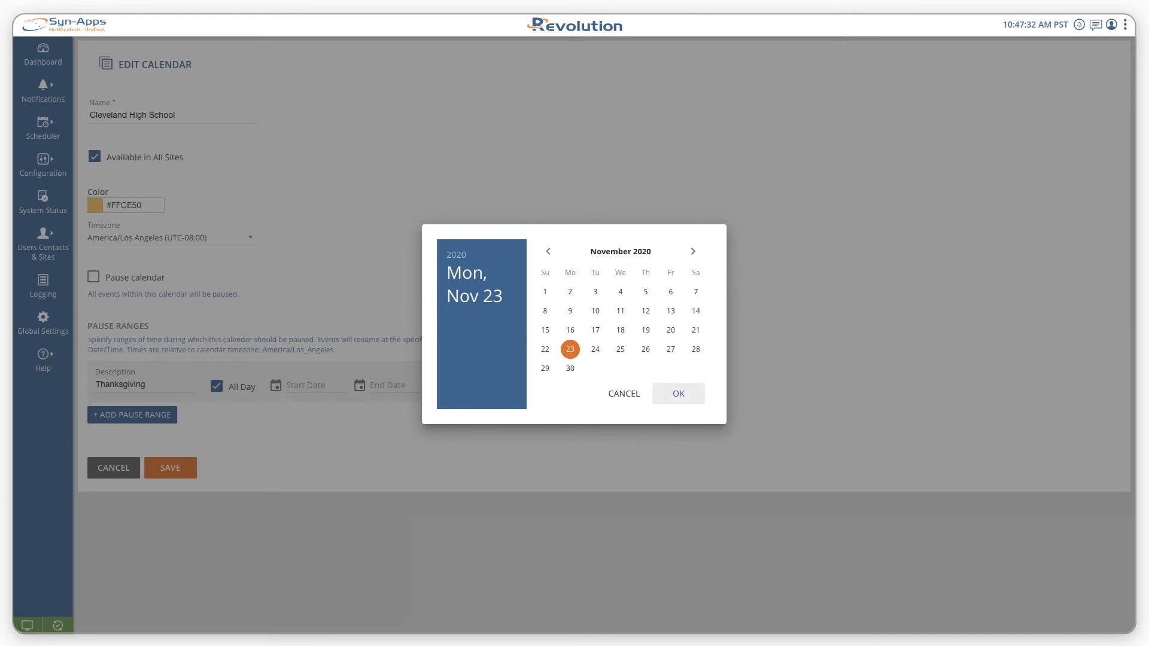
pyautogui.click(360, 386)
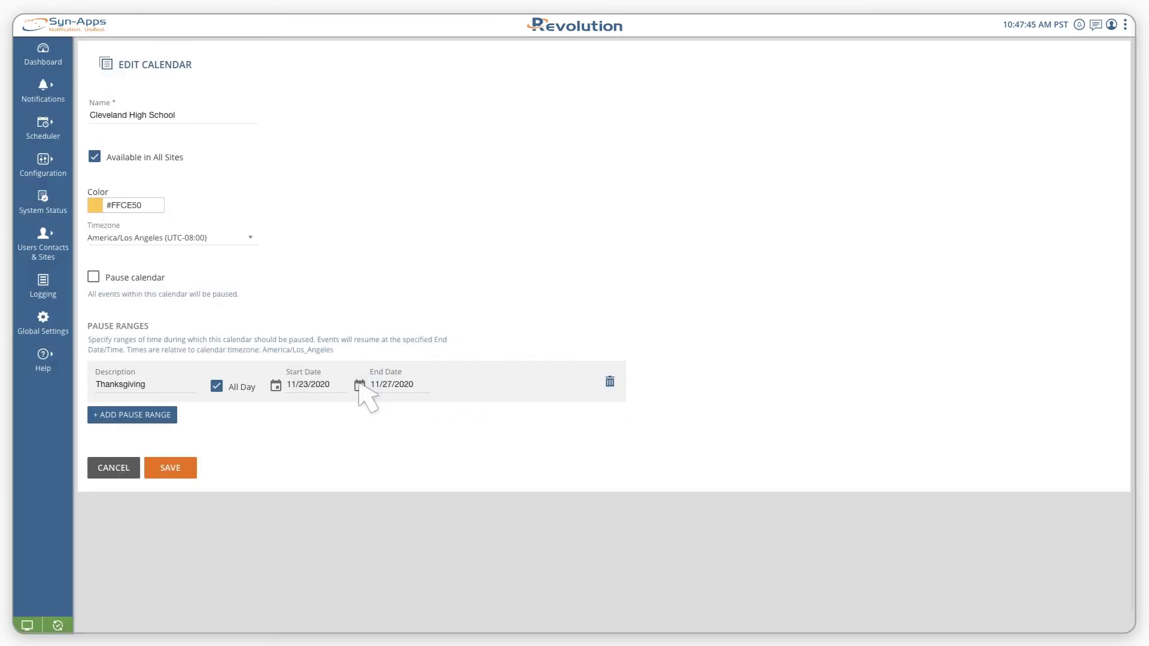
pyautogui.click(170, 468)
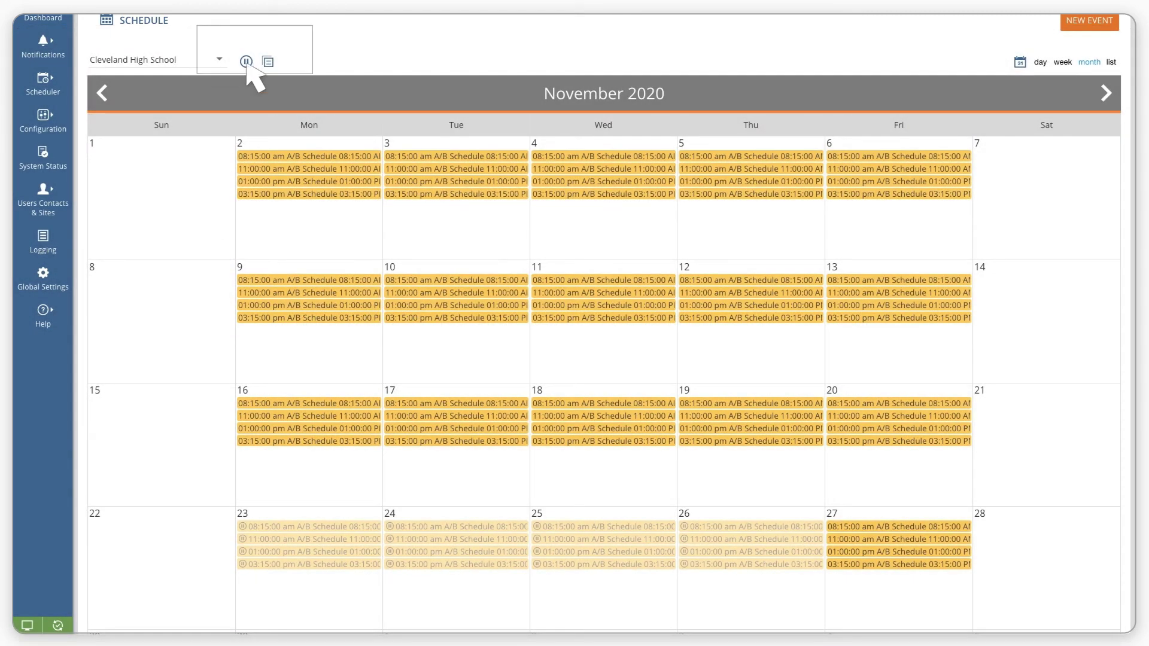
# Step: Hide and then re-show paused events to verify the November 23–26 events are paused
pyautogui.click(248, 87)
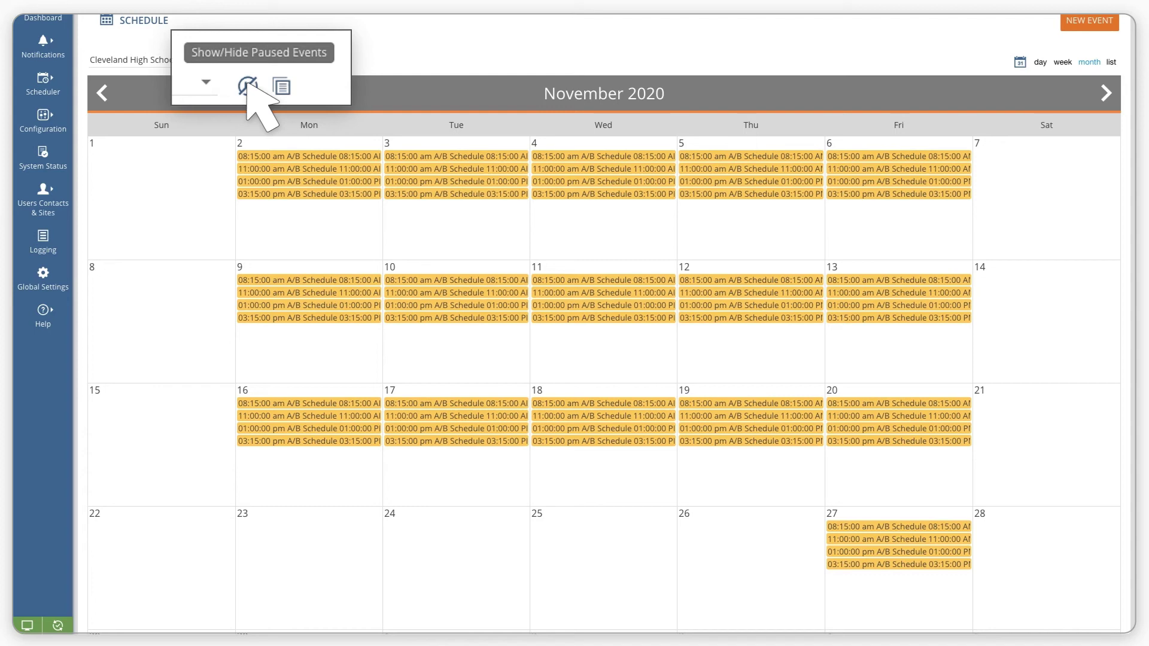
pyautogui.click(246, 61)
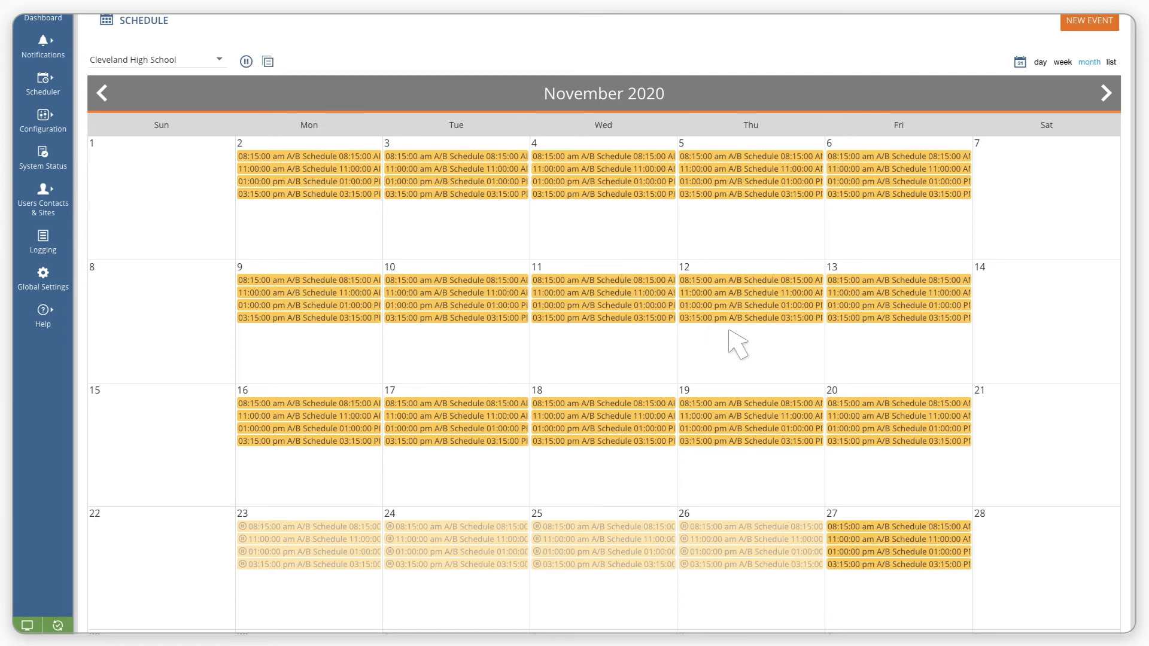
# Step: Delete the day's events on November 12, 2020, confirming removal of all four
pyautogui.rightClick(771, 354)
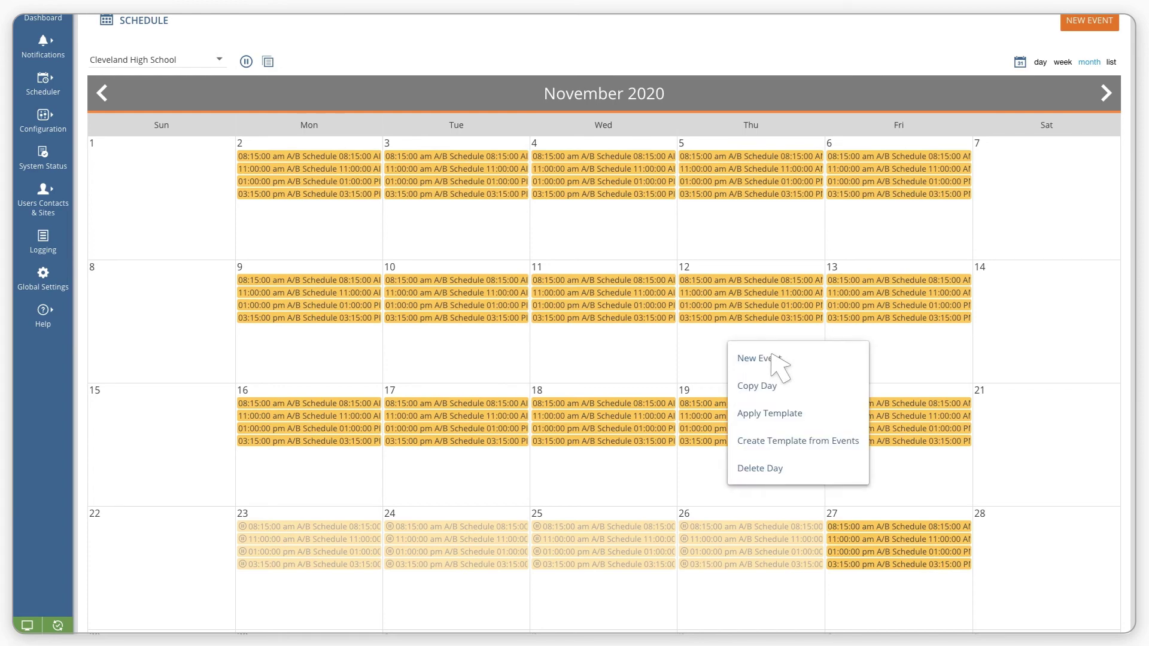
pyautogui.click(773, 465)
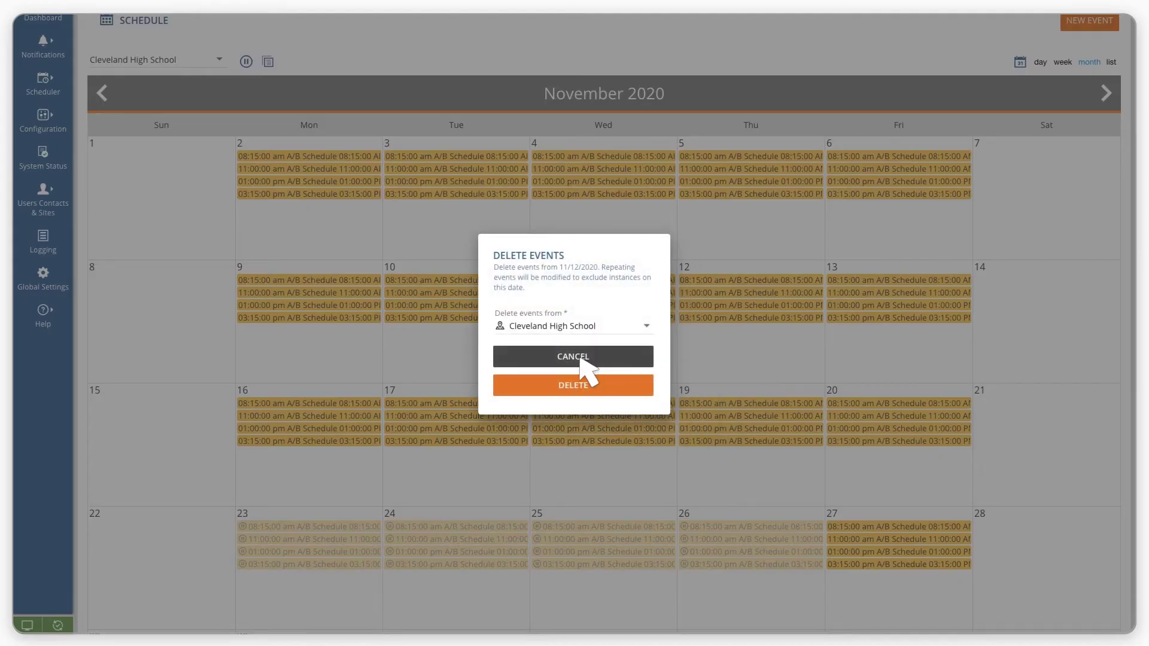
pyautogui.click(580, 386)
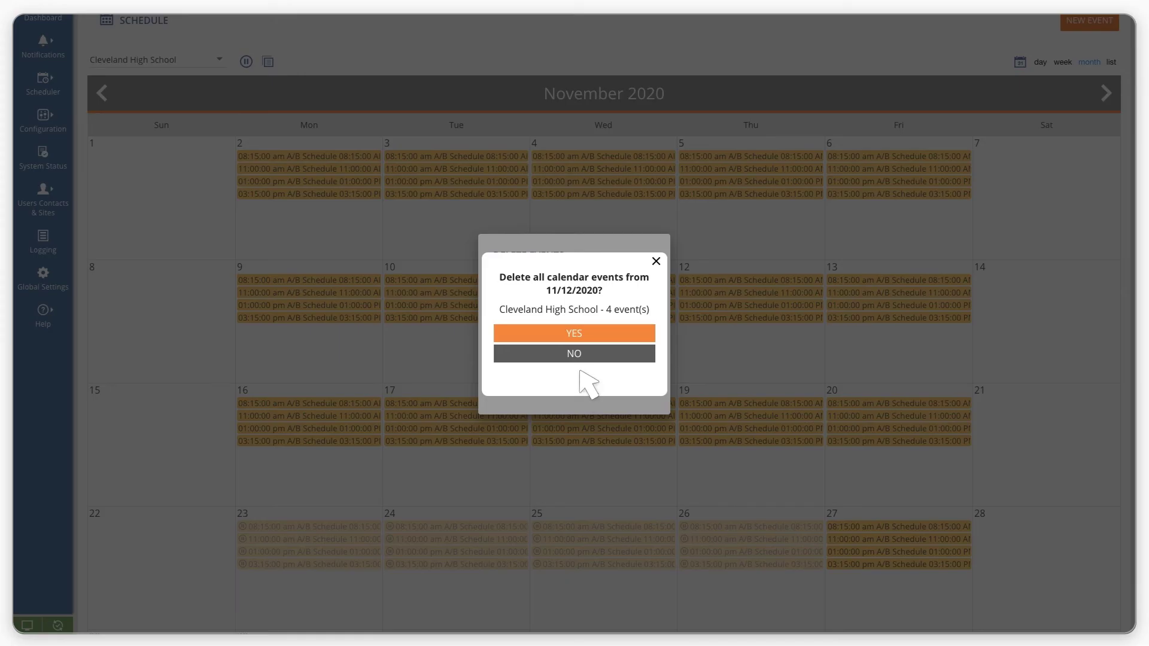
pyautogui.click(584, 337)
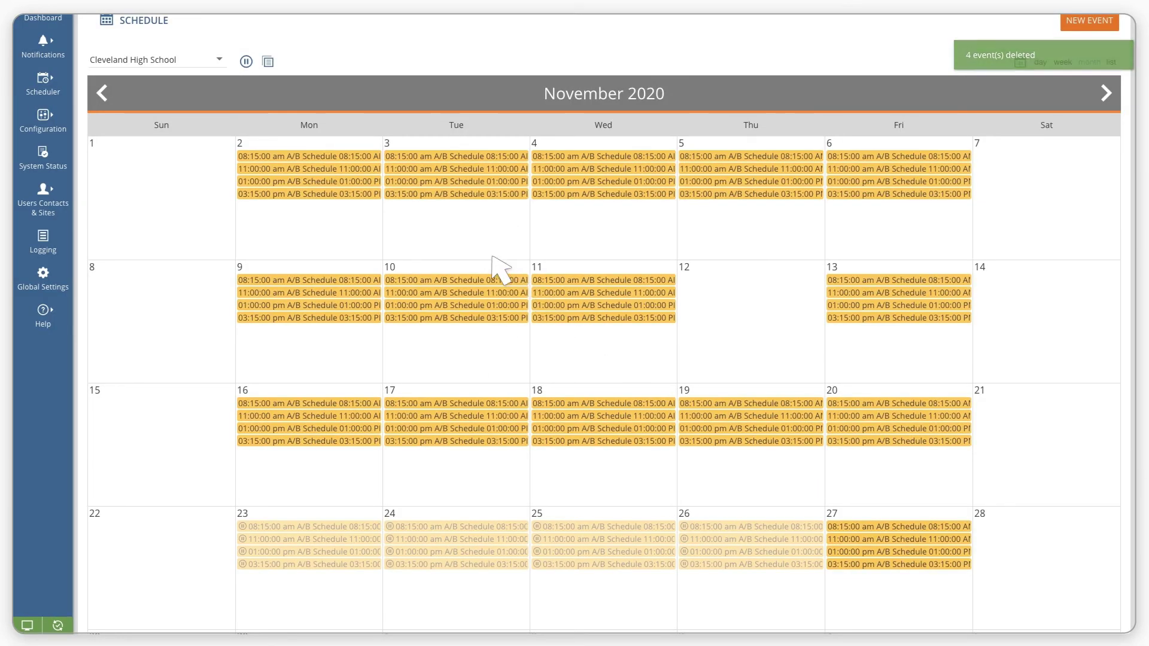
# Step: Apply the Assembly Schedule template to Nov 12, 2020, adding six events from 08:15 am to 03:15 pm
pyautogui.click(267, 61)
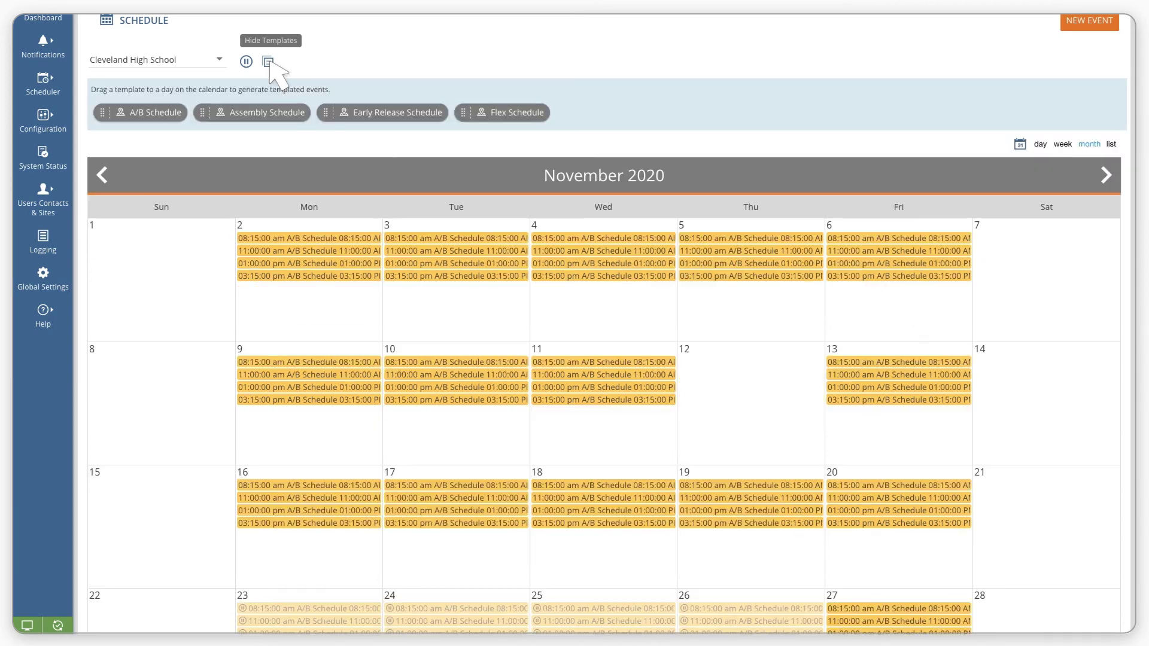
pyautogui.moveTo(269, 114); pyautogui.dragTo(746, 397)
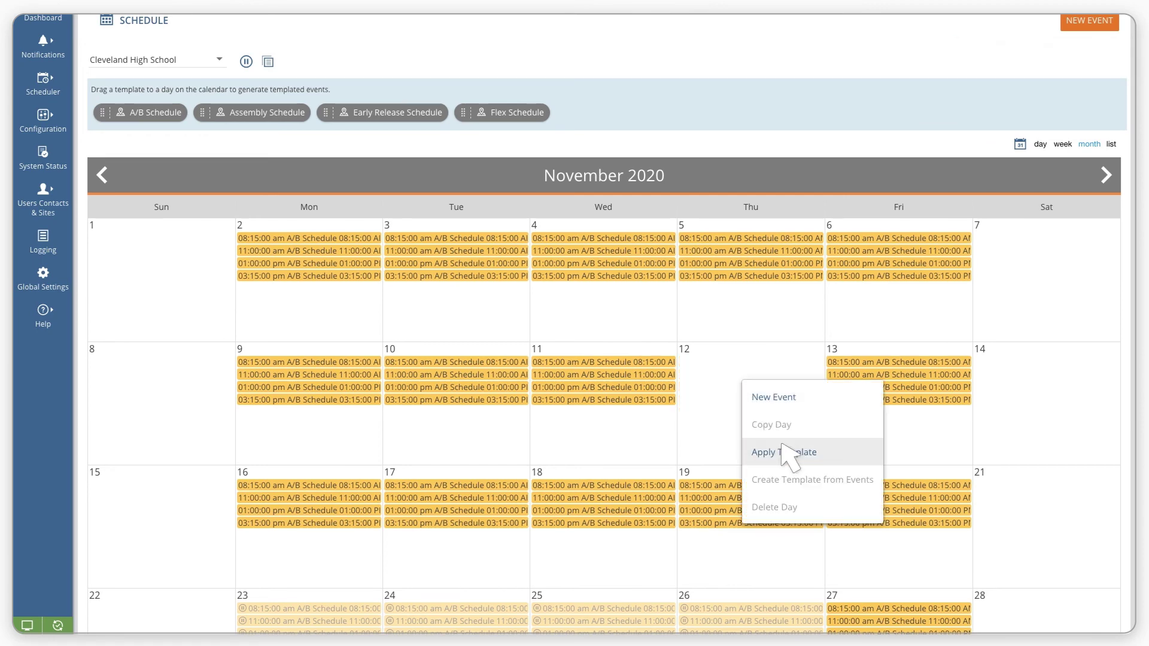
pyautogui.click(778, 453)
pyautogui.click(623, 299)
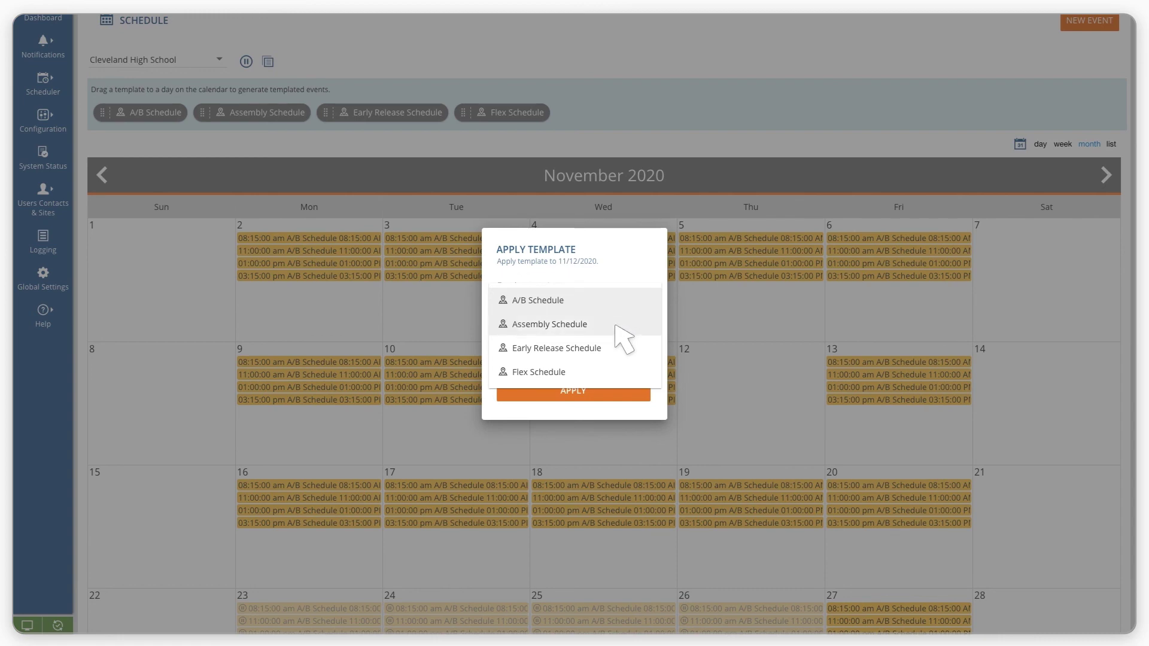
pyautogui.click(616, 326)
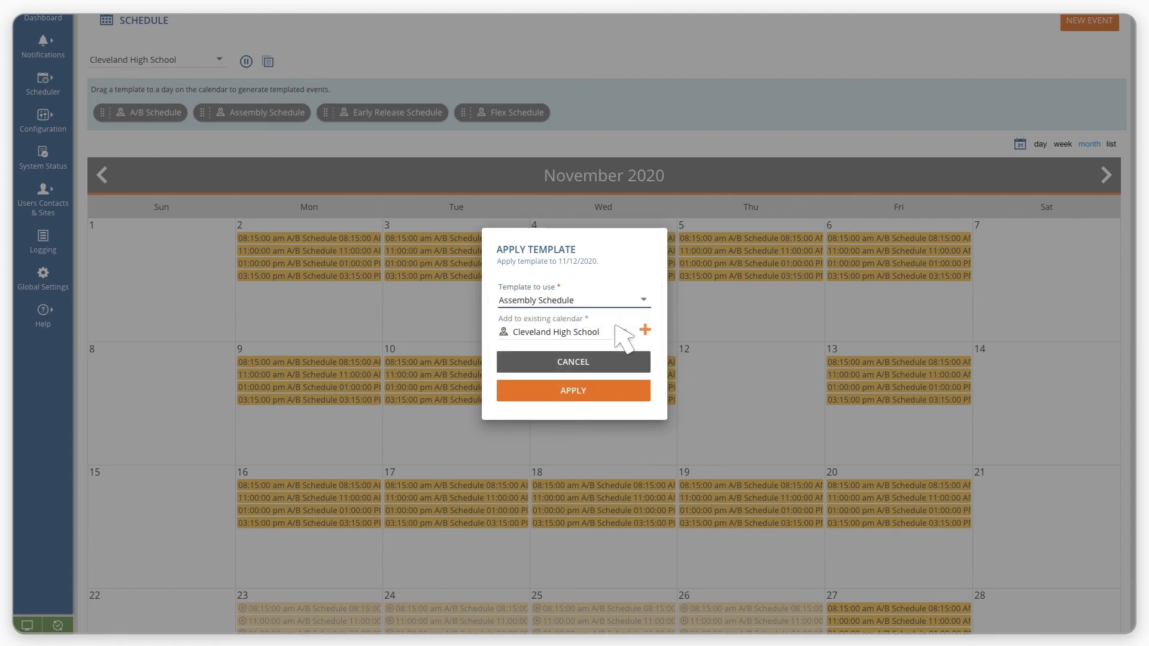
pyautogui.click(604, 394)
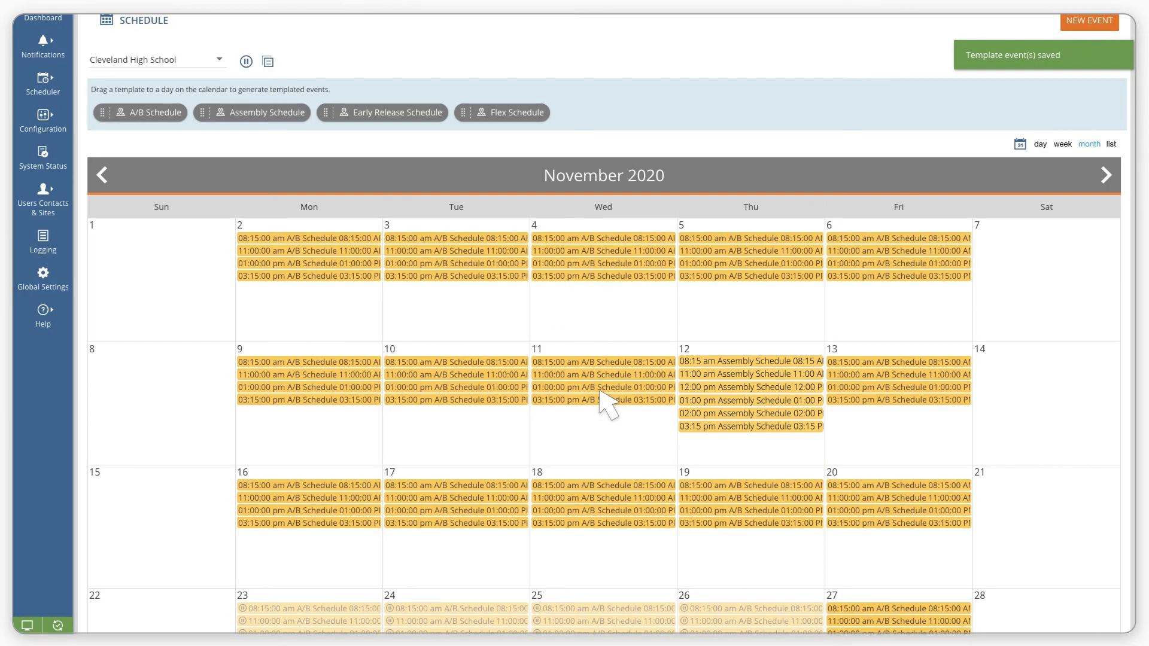